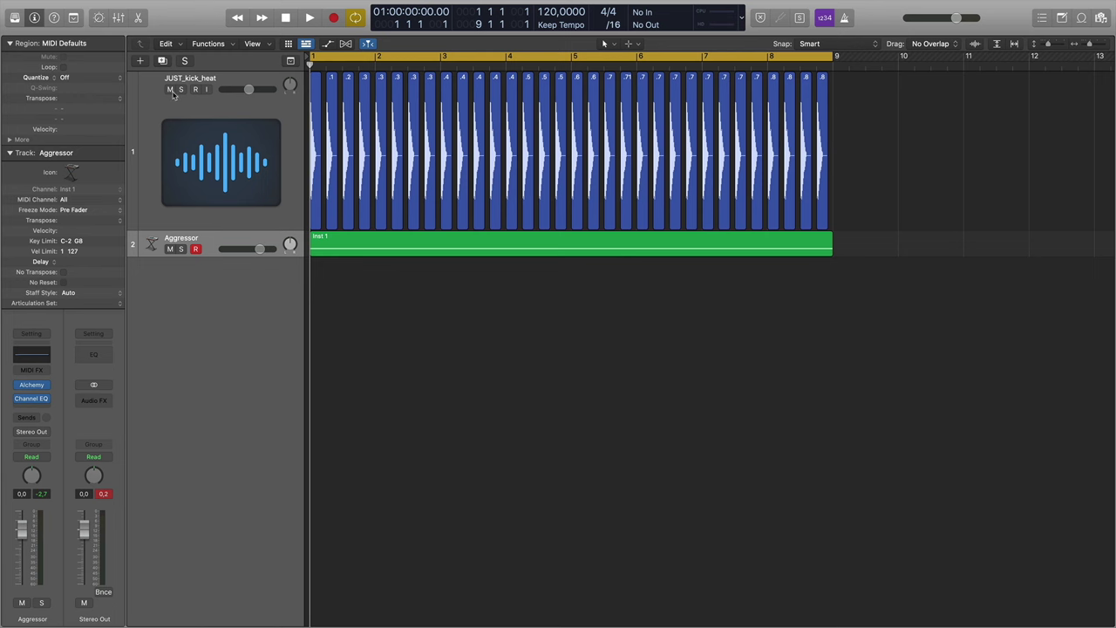
Audition the JUST_kick_heat track soloed and turn its solo off
left_click(180, 90)
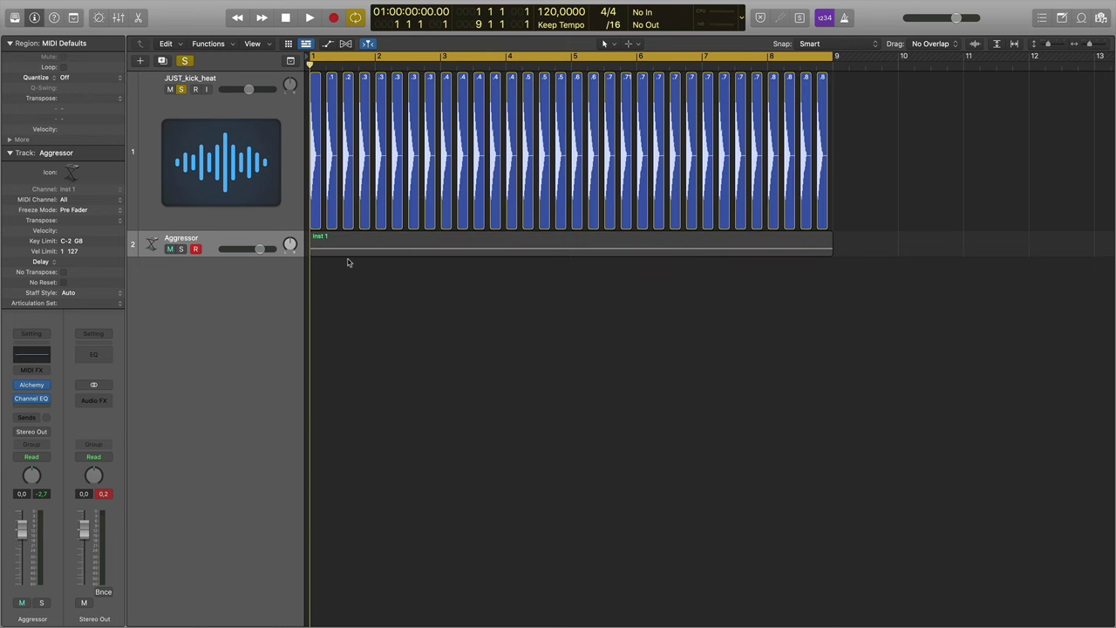
key("space")
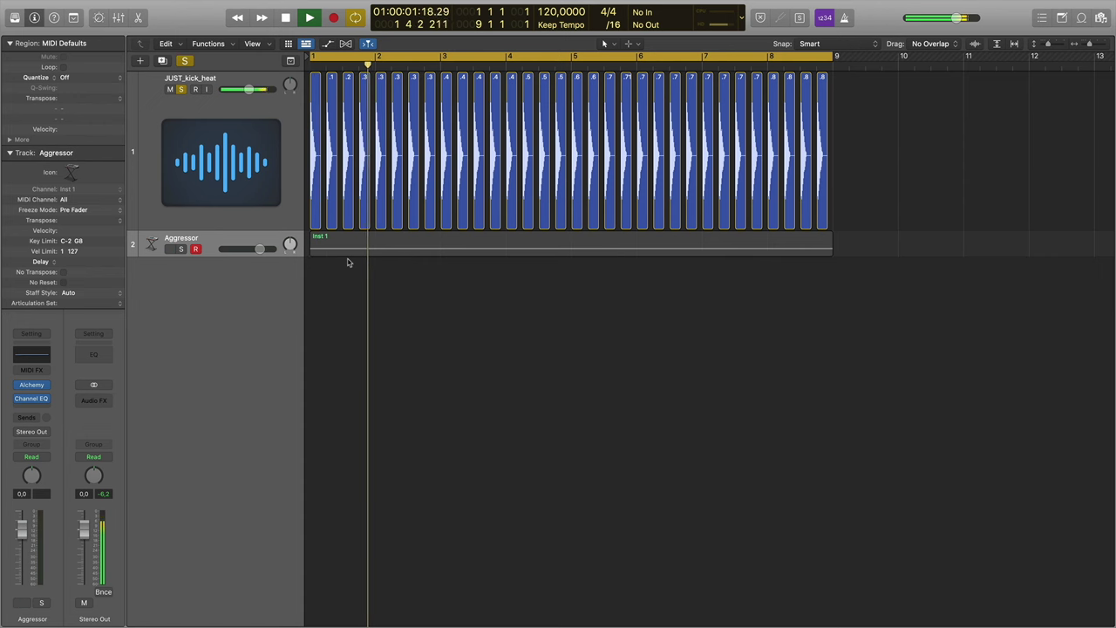
key("space")
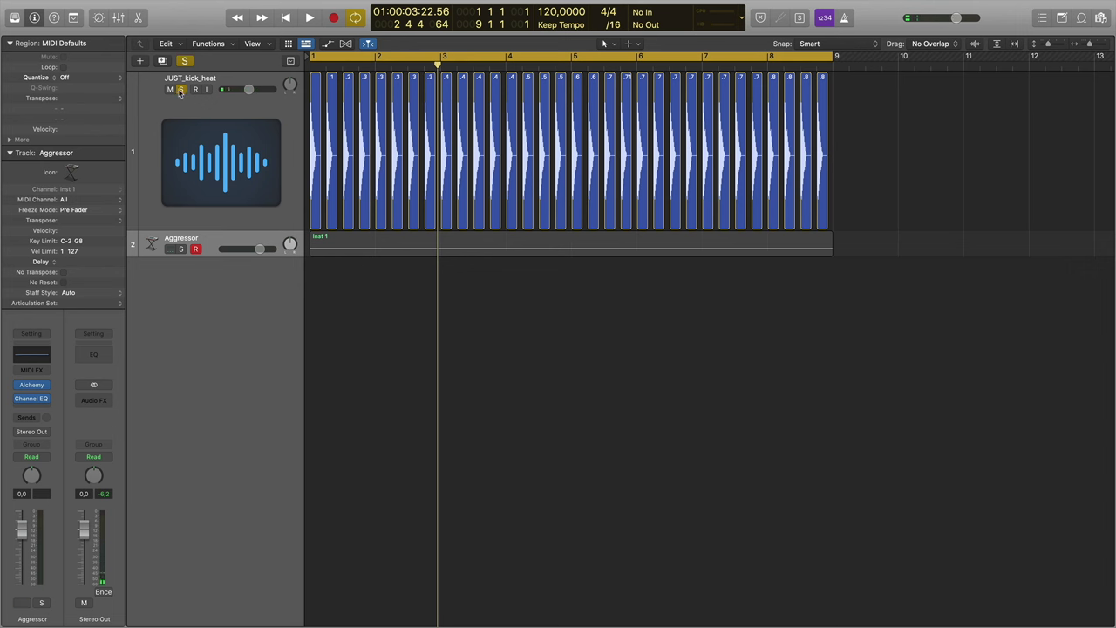
left_click(181, 90)
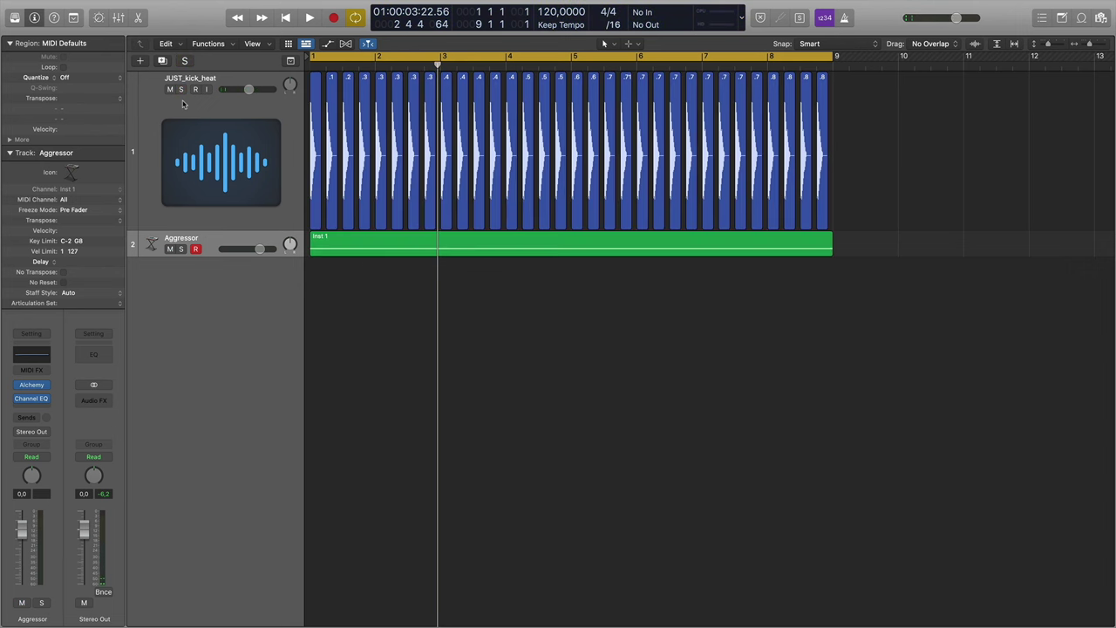
Audition the Aggressor bass track soloed and turn its solo off
left_click(181, 249)
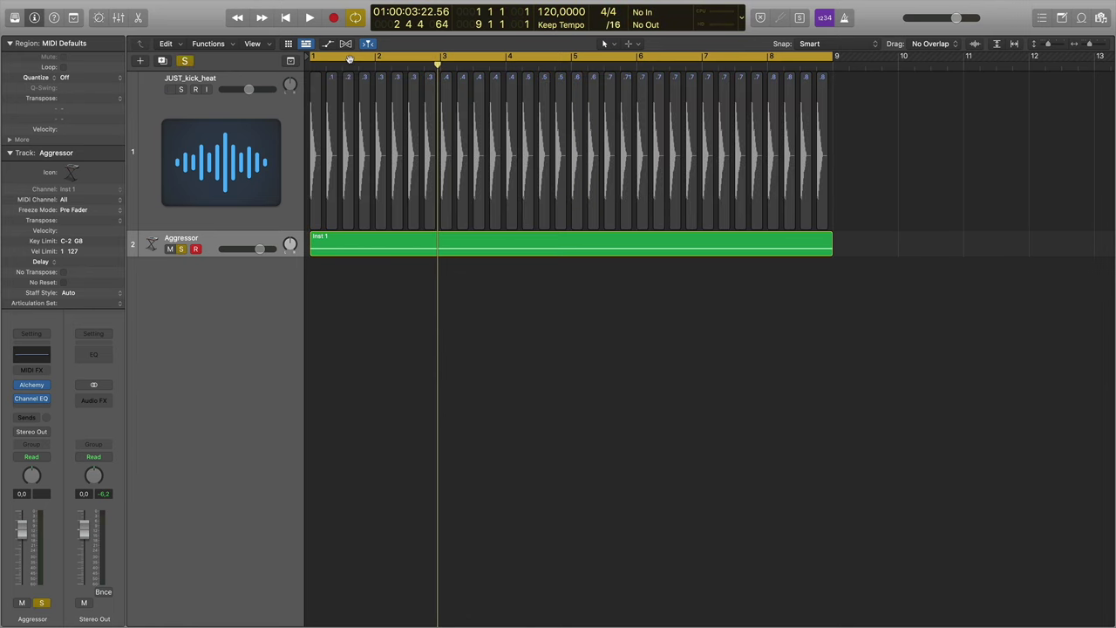
key("space")
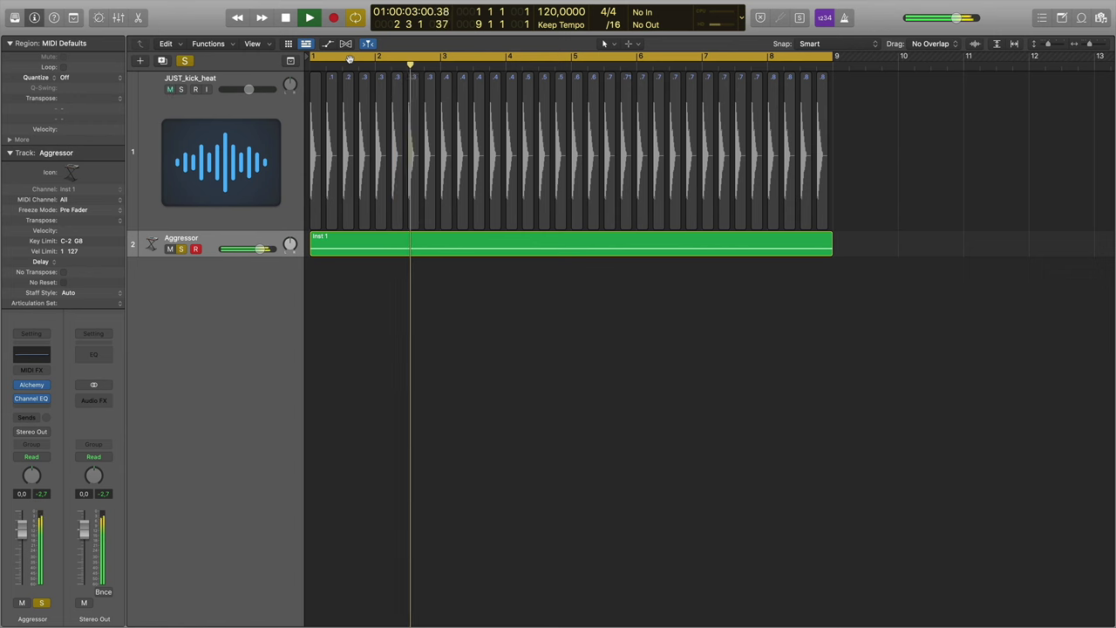
key("space")
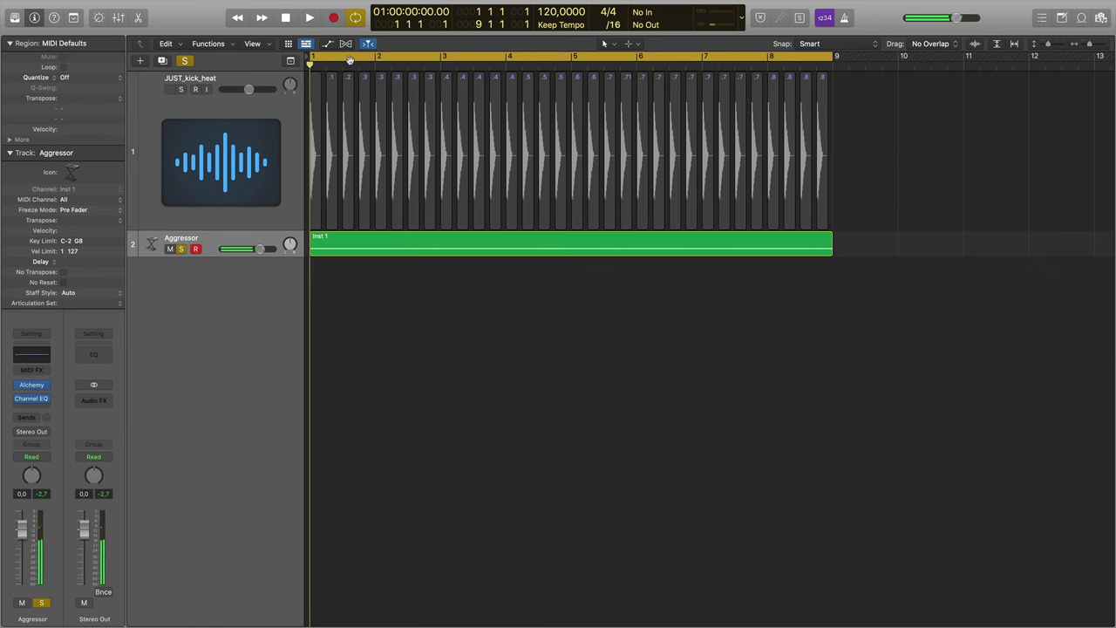
left_click(180, 249)
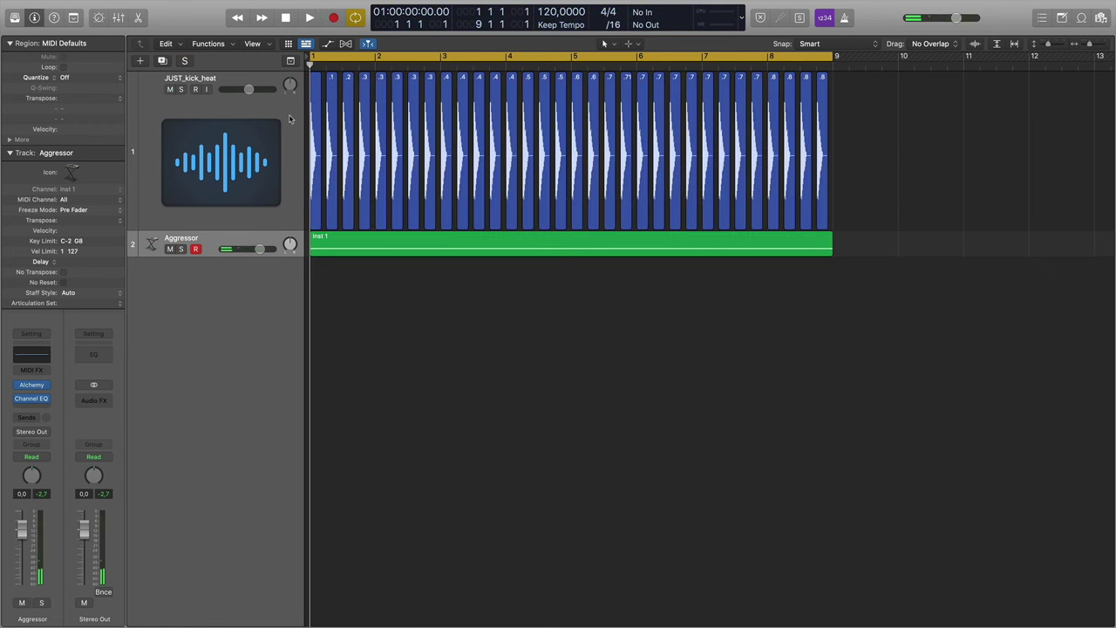
Play the kick and bass tracks together and return the playhead to bar 1
key("space")
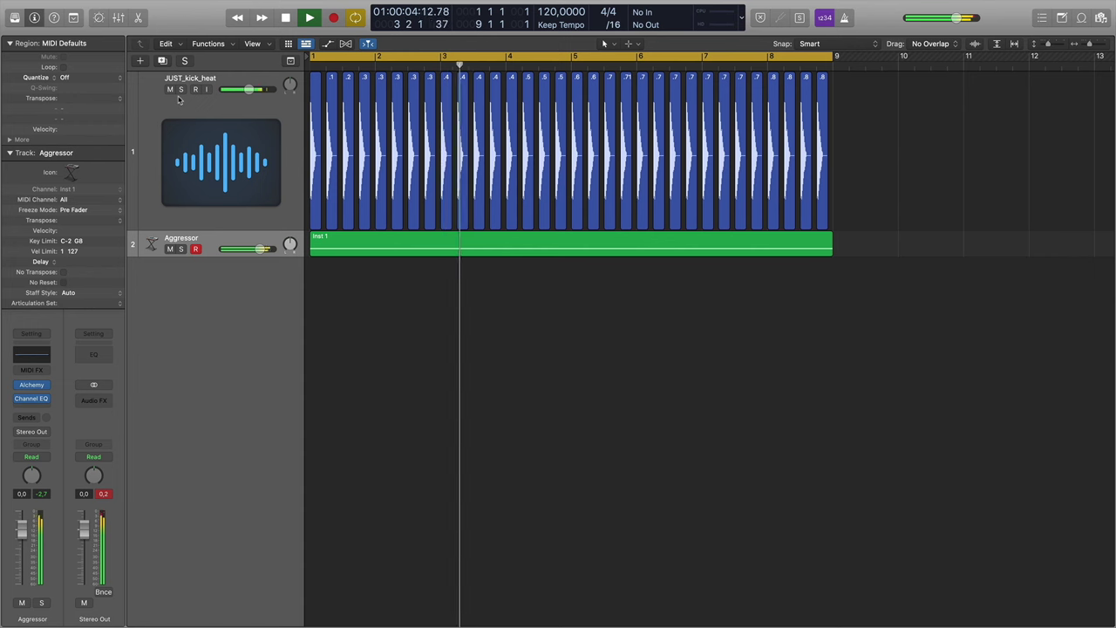
key("space")
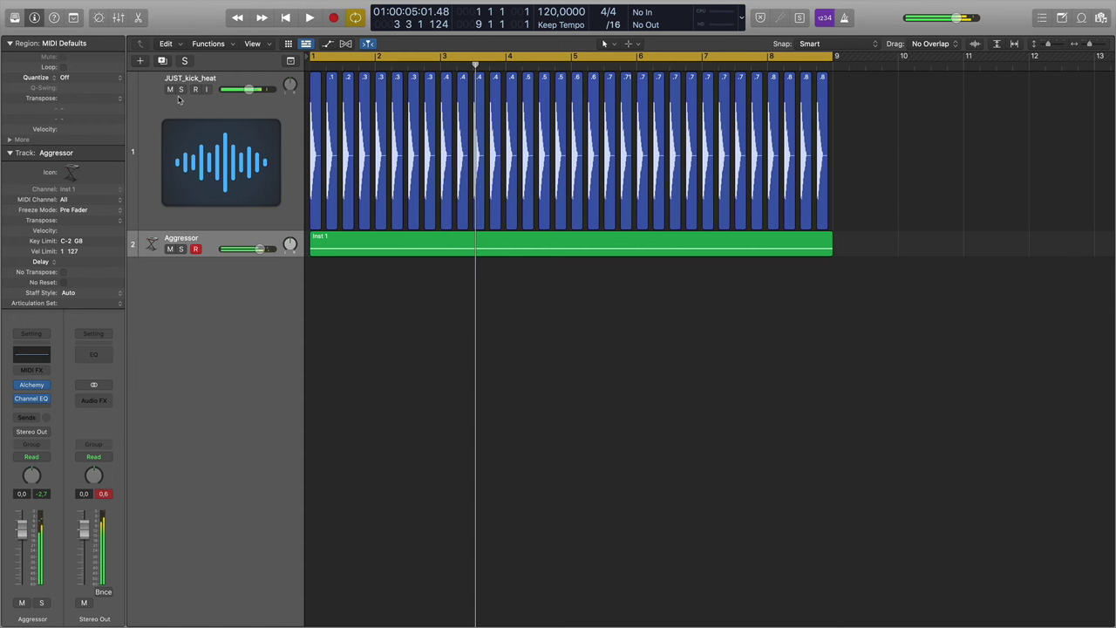
left_click(311, 66)
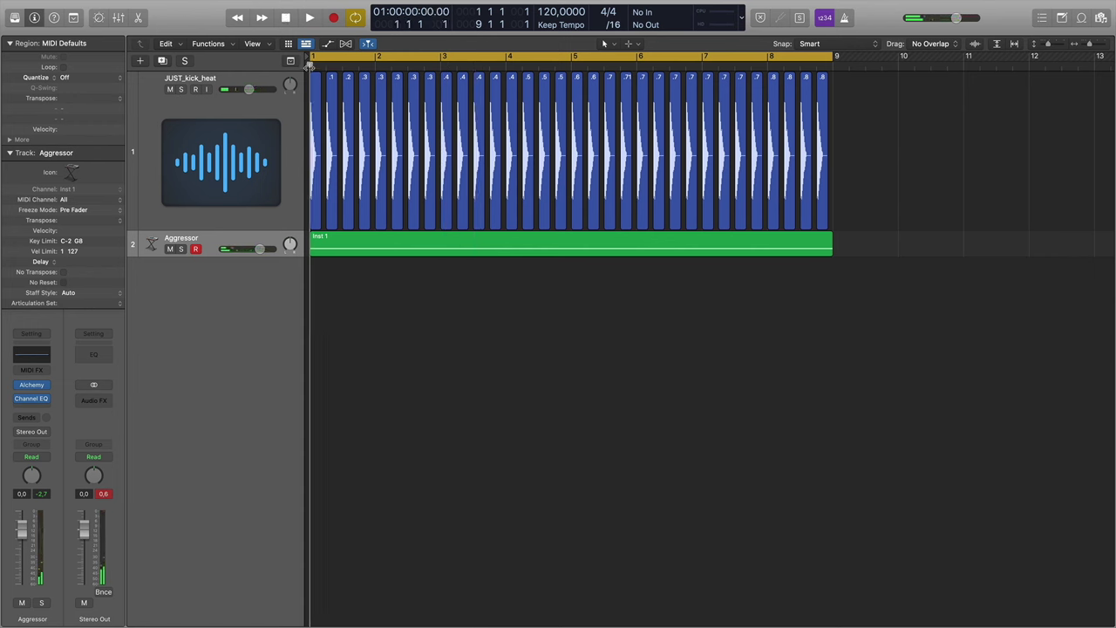
Play from bar 1 while toggling the JUST_kick_heat track's mute to compare the bass with and without the kick
left_click(170, 90)
left_click(171, 90)
key("space")
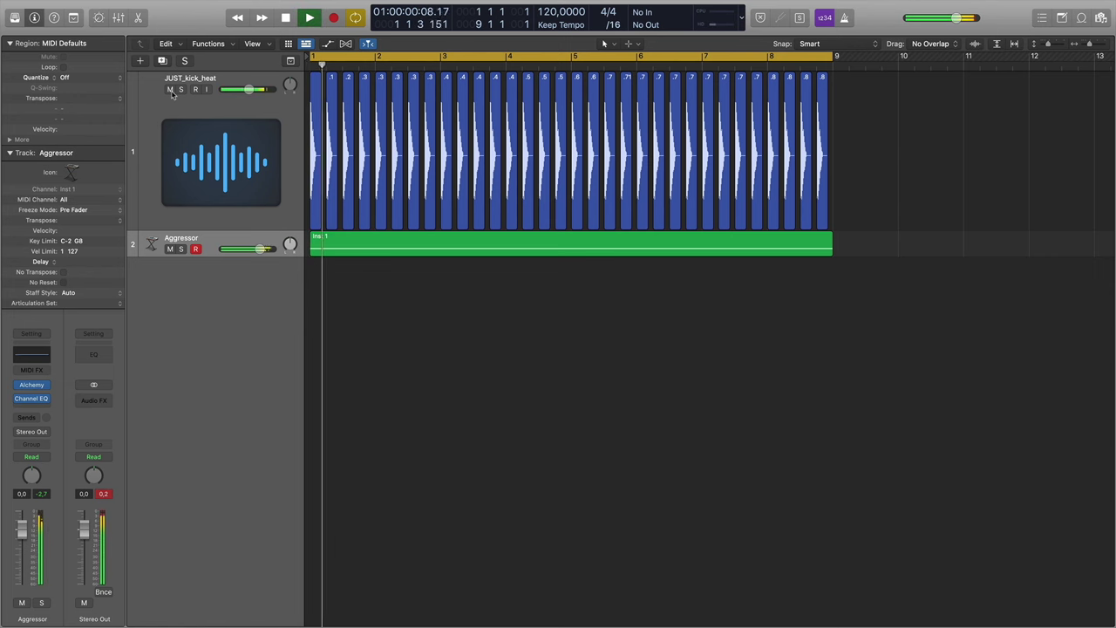
left_click(171, 90)
left_click(171, 89)
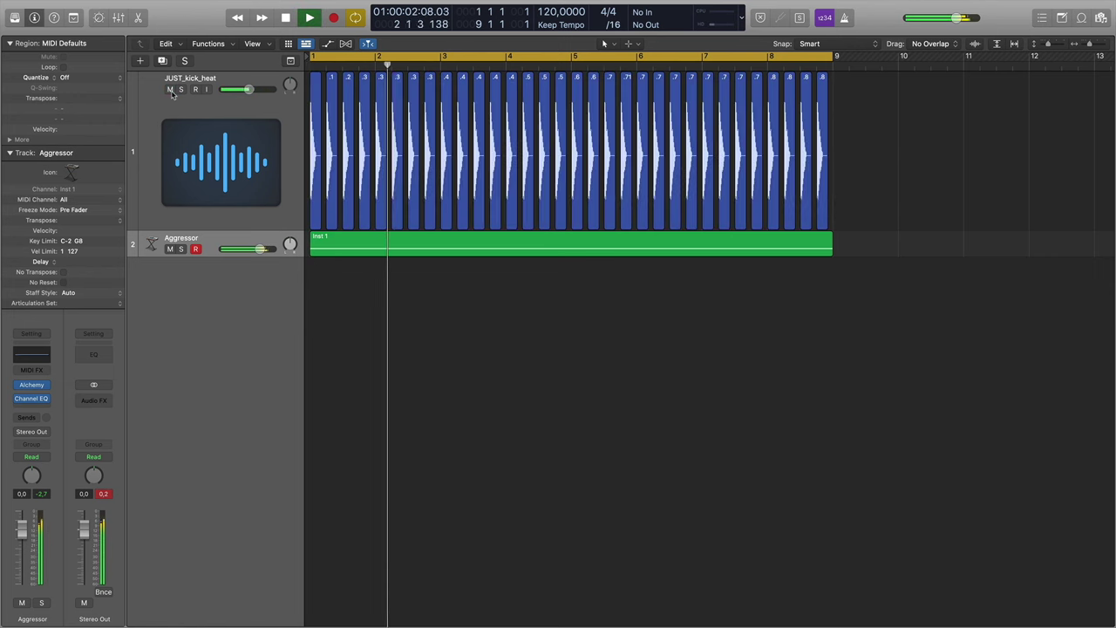
left_click(171, 90)
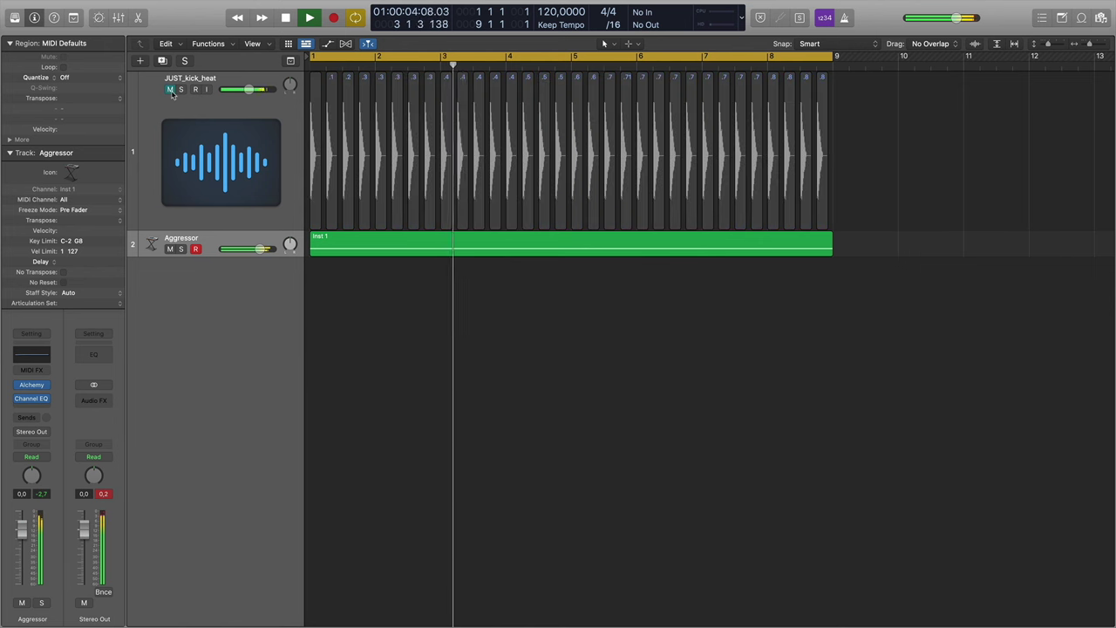
left_click(171, 90)
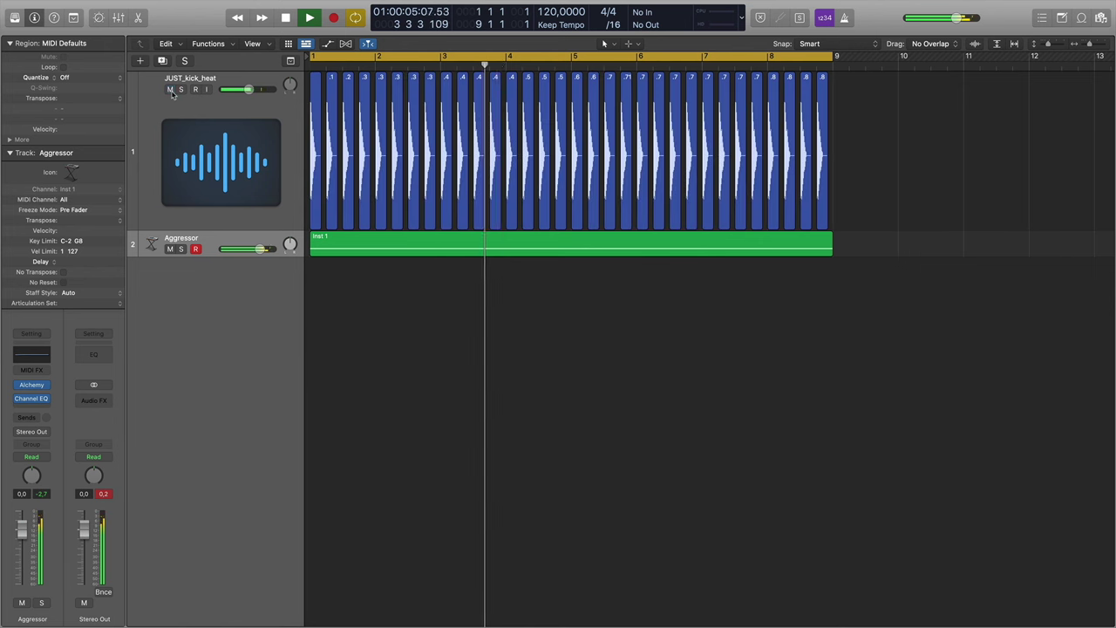
Mute the Aggressor track during playback to hear the kick alone, and unmute it with the playhead back at bar 1
left_click(171, 249)
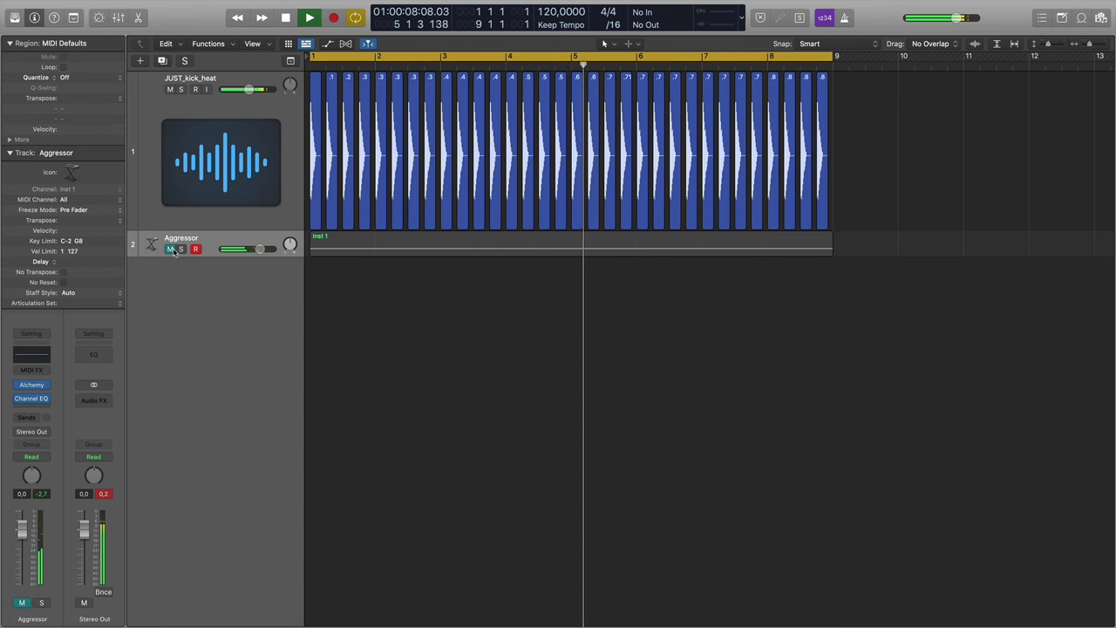
key("space")
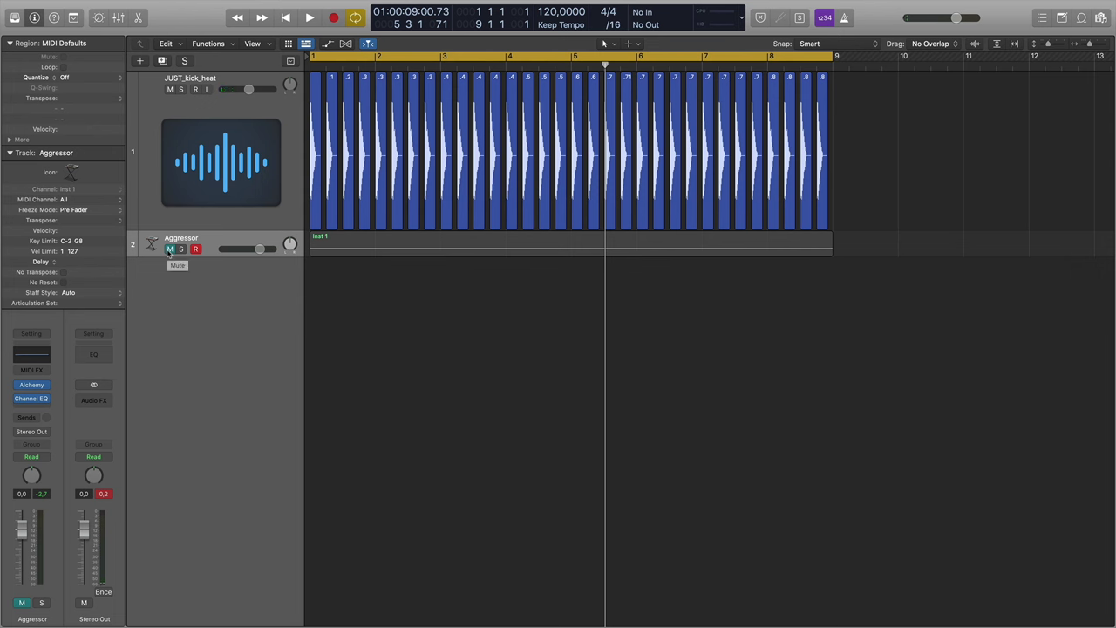
key("Return")
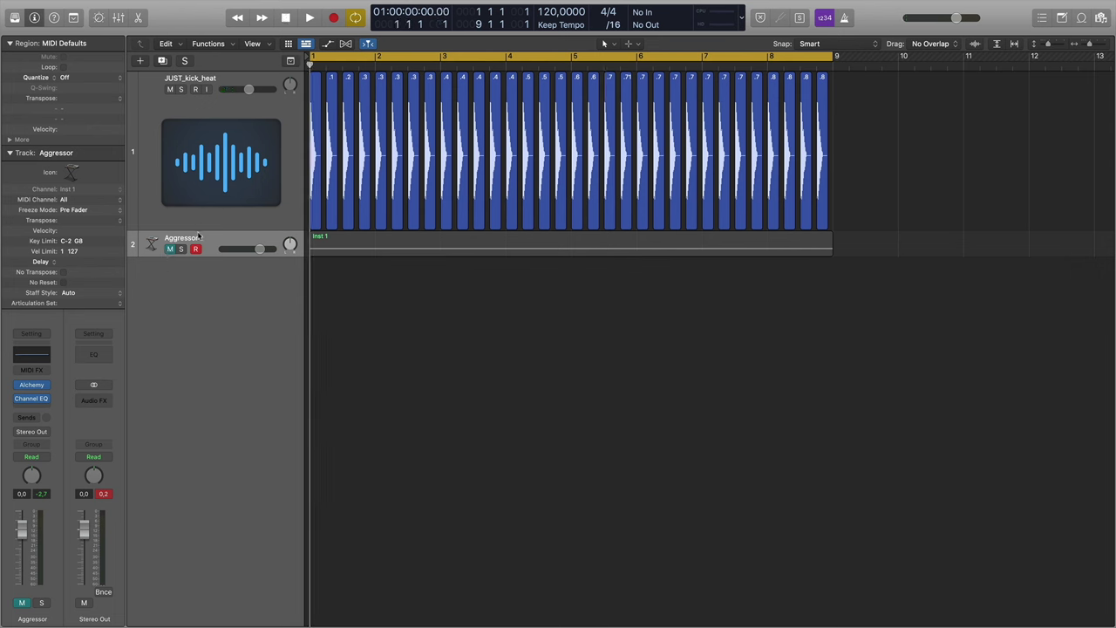
left_click(170, 250)
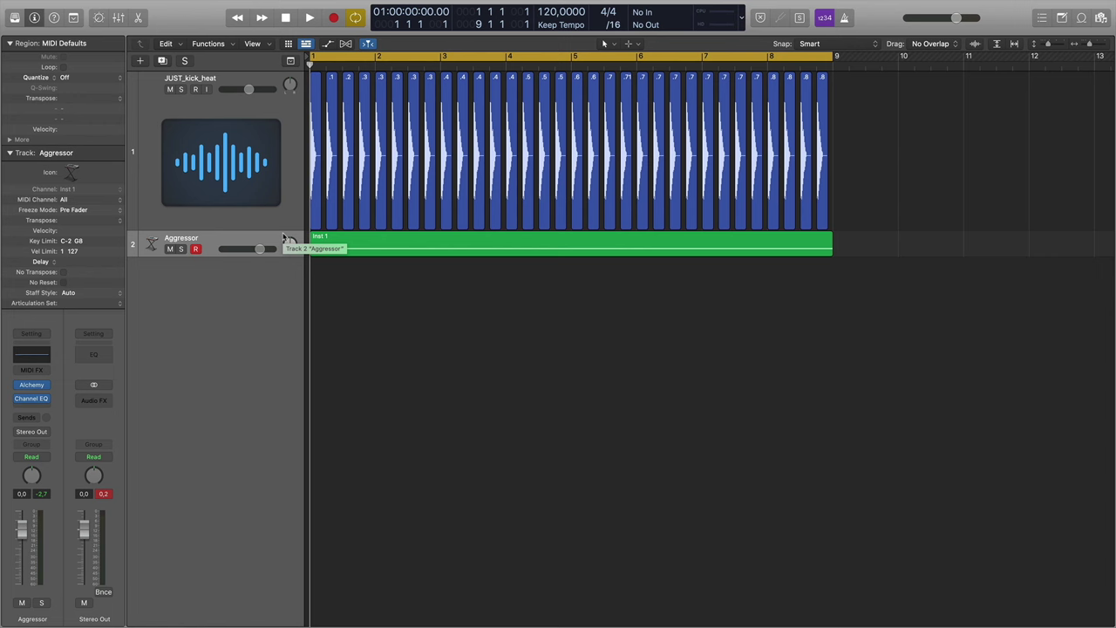
Inspect the JUST_kick_heat track's Channel EQ curve and close the plug-in
left_click(267, 209)
left_click(35, 399)
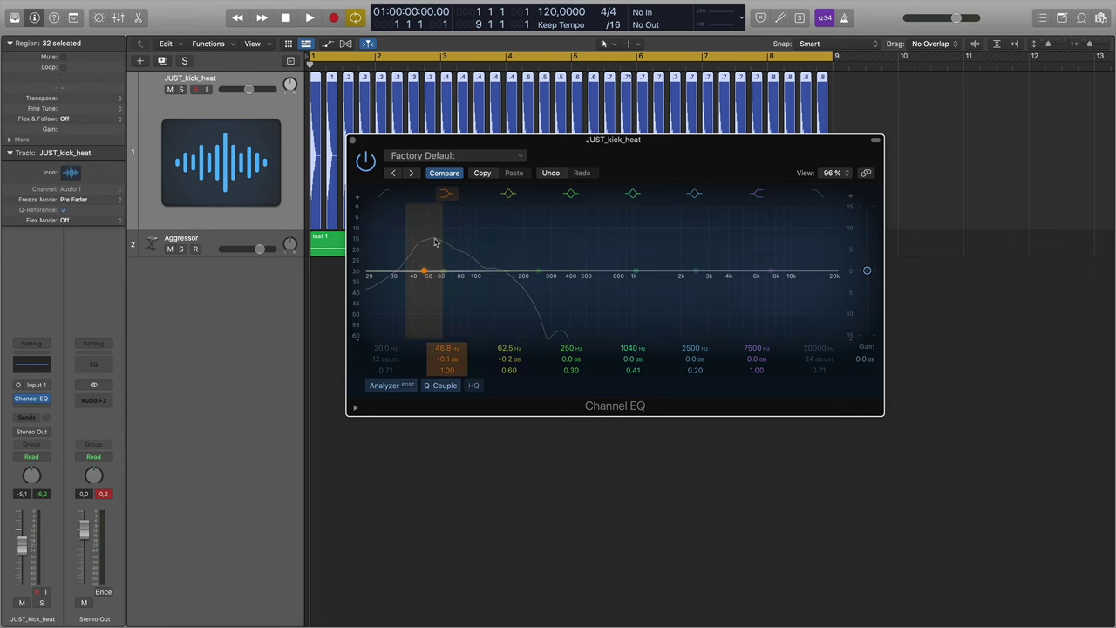
left_click(352, 140)
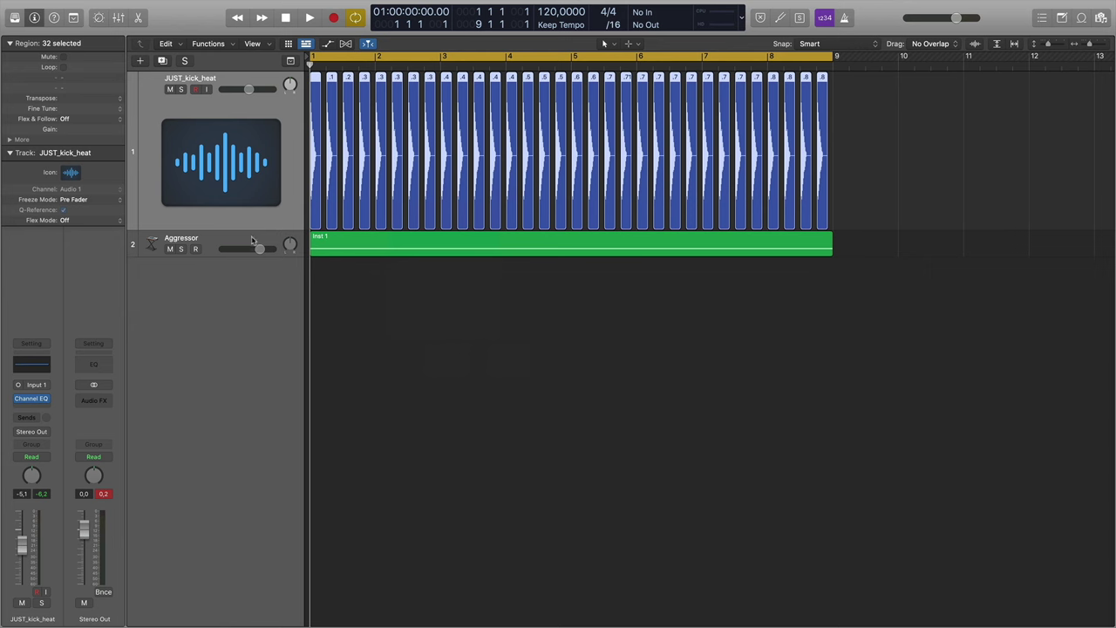
Open the Aggressor track's Channel EQ and play the track soloed
left_click(251, 240)
left_click(31, 399)
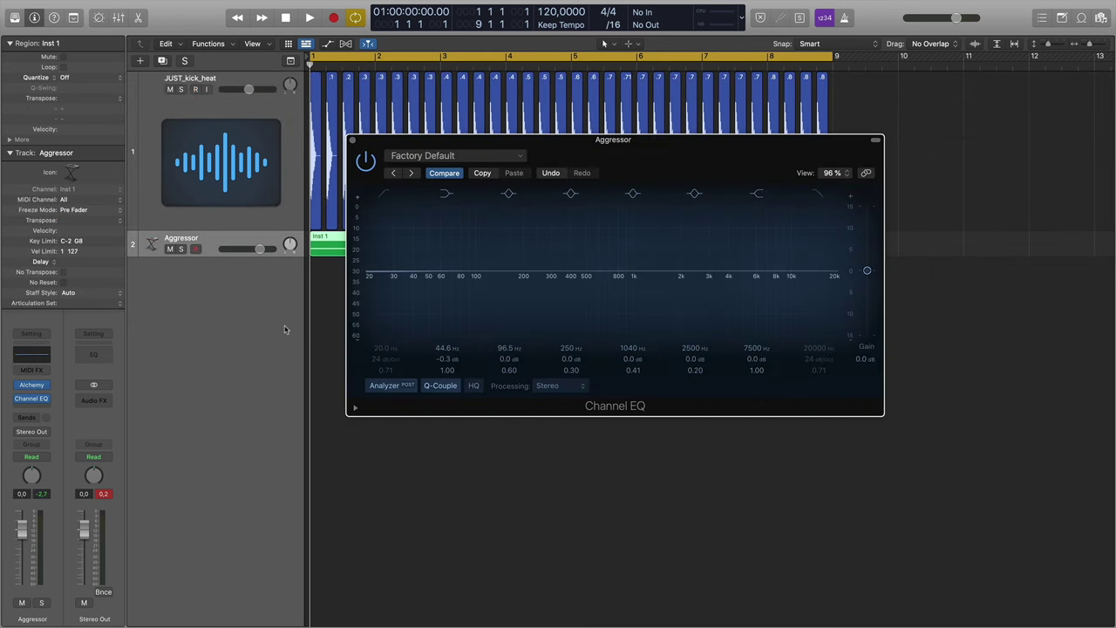
left_click(181, 248)
key("space")
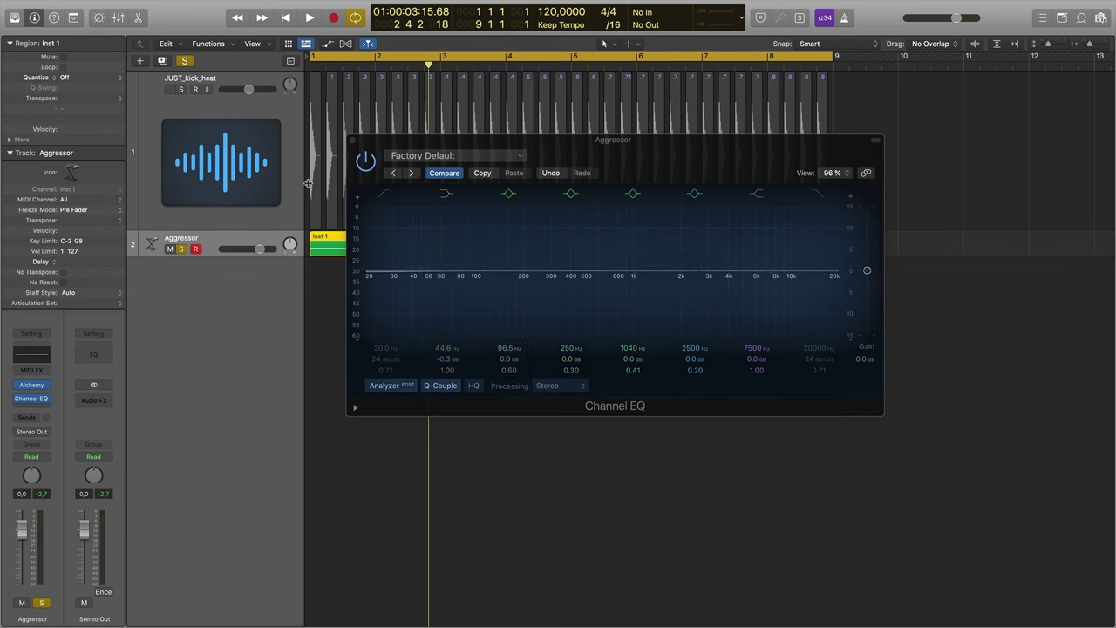
Enable the low-cut band in the Aggressor's Channel EQ and set its frequency to 148 Hz
left_click(383, 194)
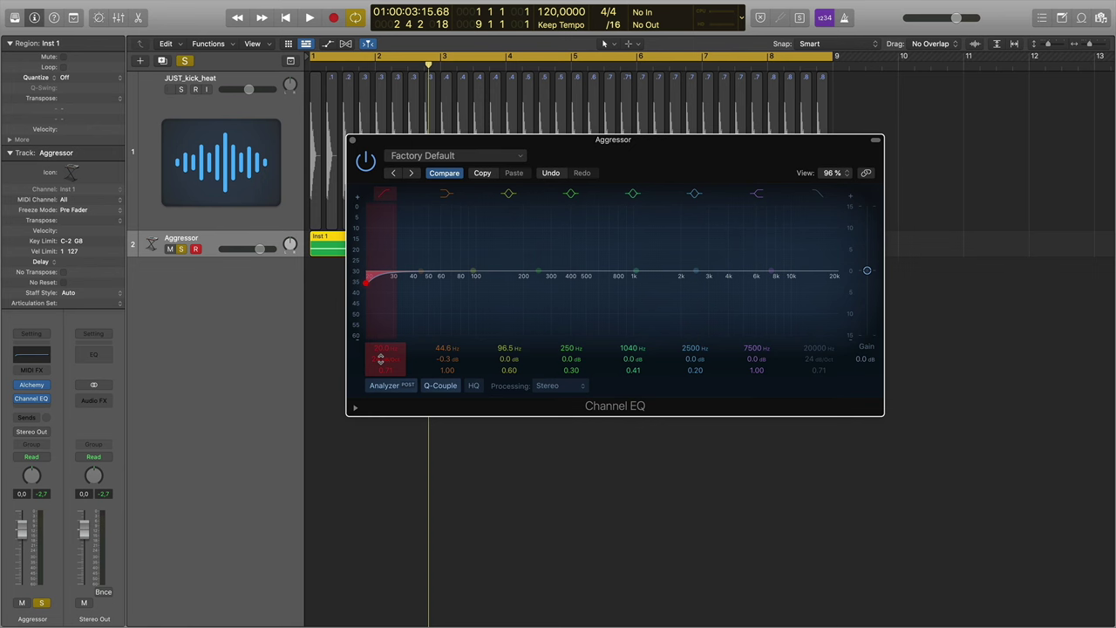
left_click_drag(381, 350, 381, 321)
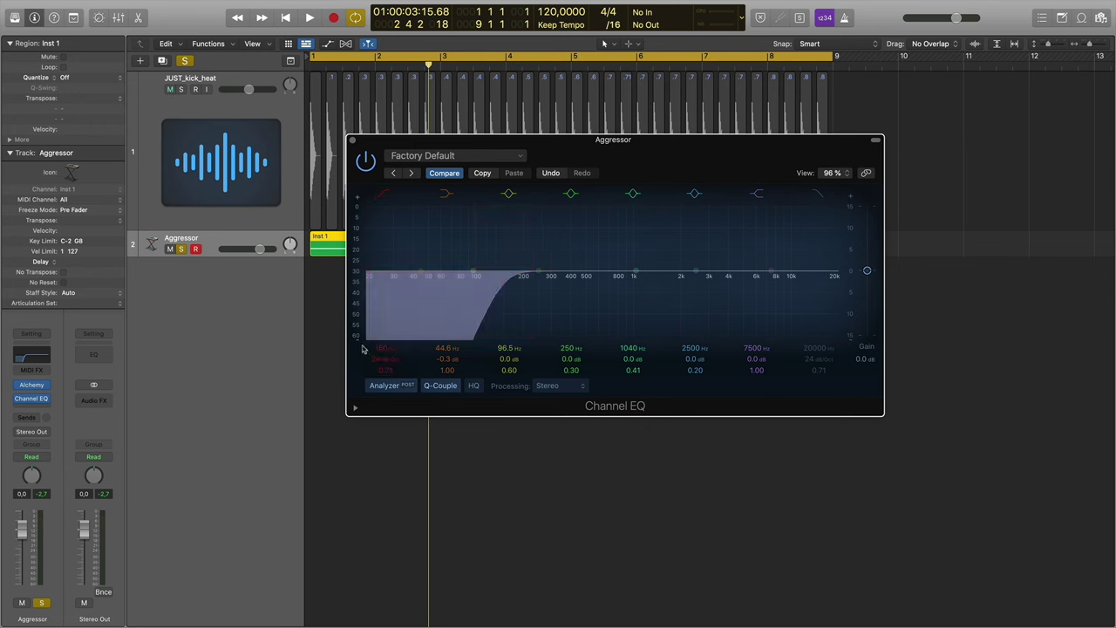
mouse_move(502, 285)
left_mouse_down()
mouse_move(491, 282)
mouse_move(501, 284)
left_mouse_up()
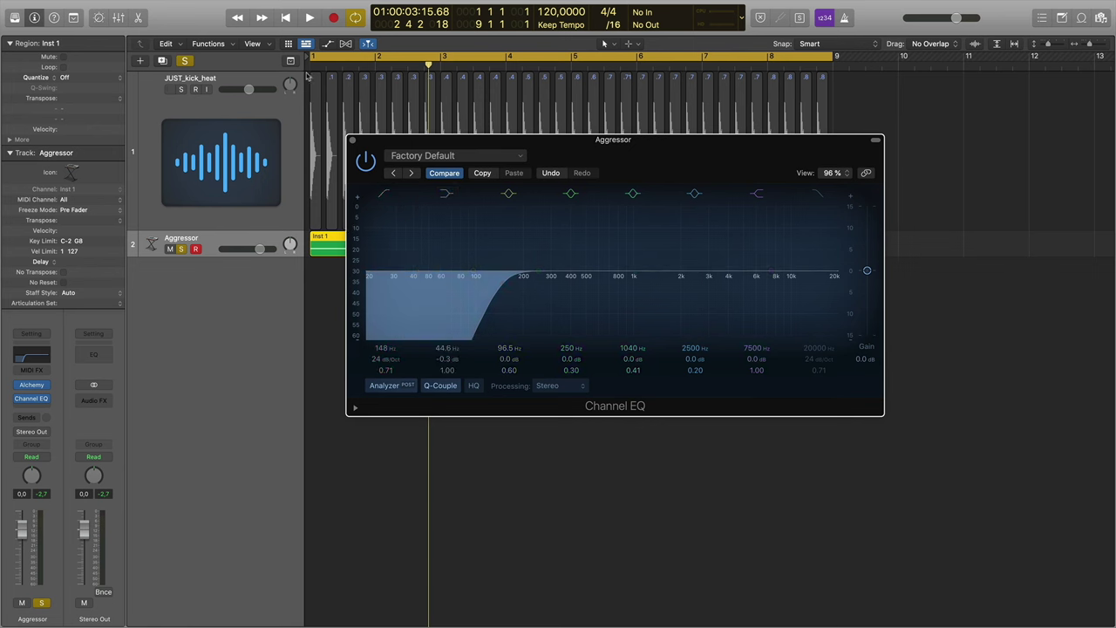
Set the Aggressor's low-cut frequency to 175 Hz and play the bass together with the soloed kick
left_click(180, 91)
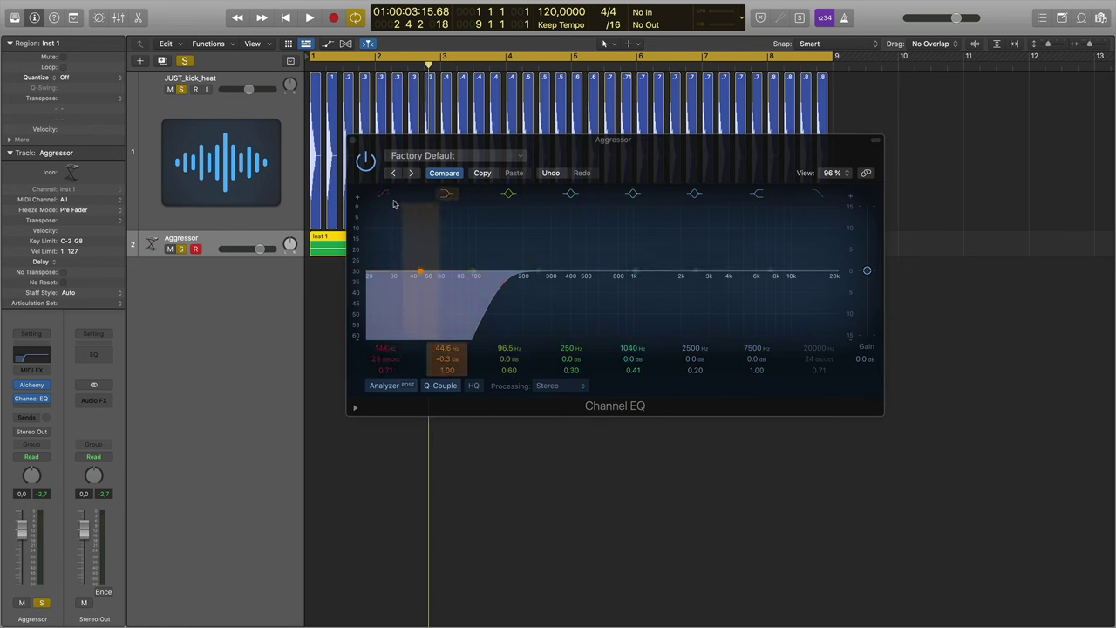
mouse_move(382, 349)
left_mouse_down()
mouse_move(382, 336)
mouse_move(381, 349)
left_mouse_up()
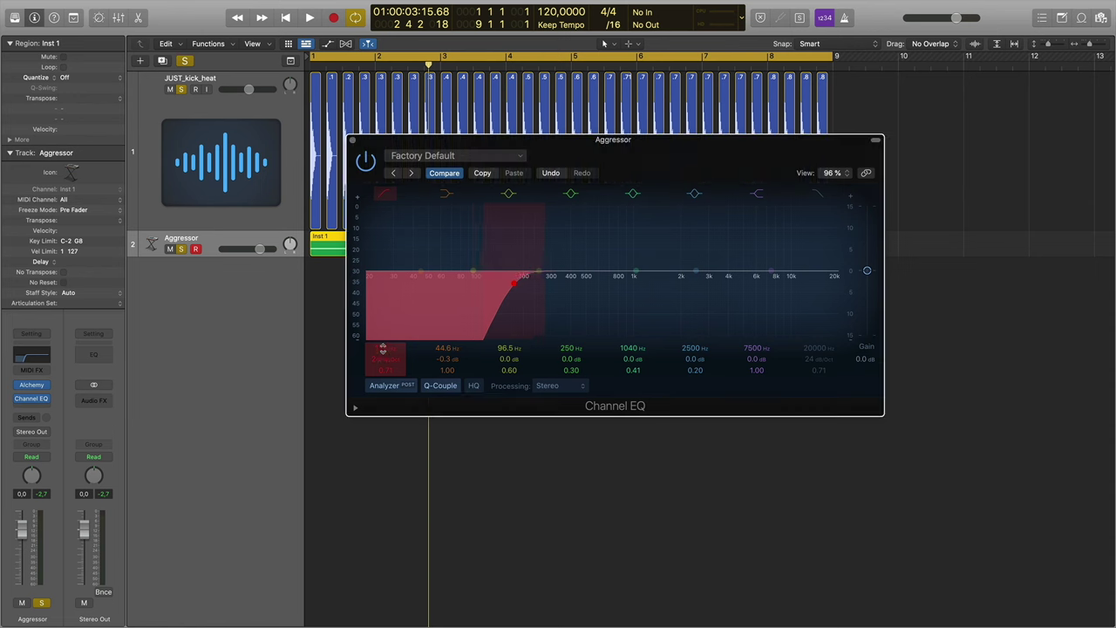
key("space")
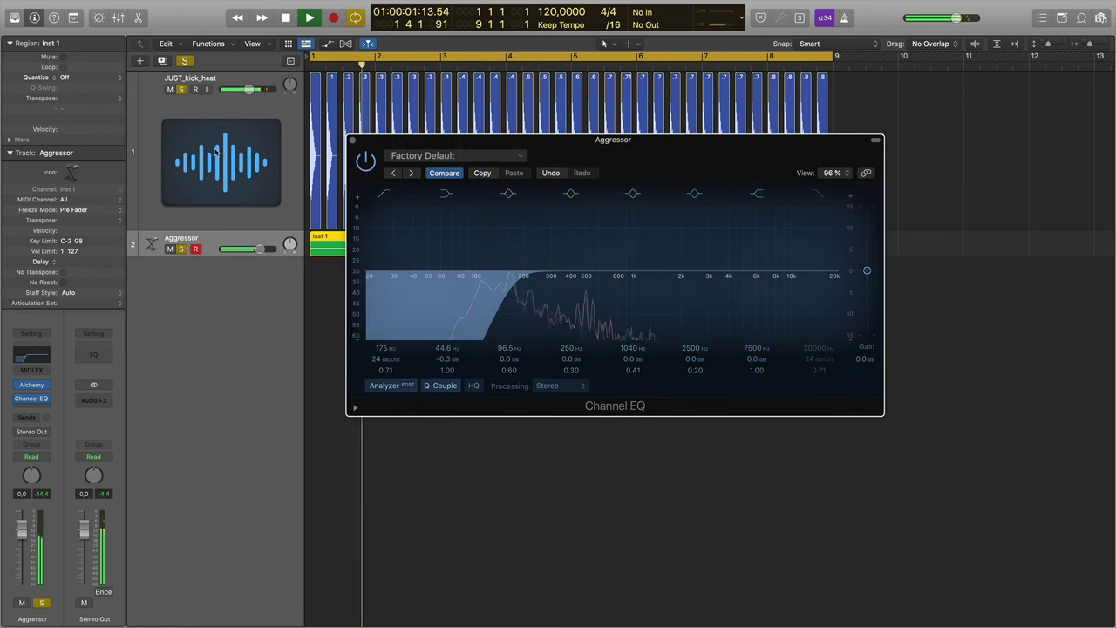
Compare the Aggressor bass with and without the soloed kick, listening with the Aggressor's Channel EQ active and bypassed
left_click(180, 90)
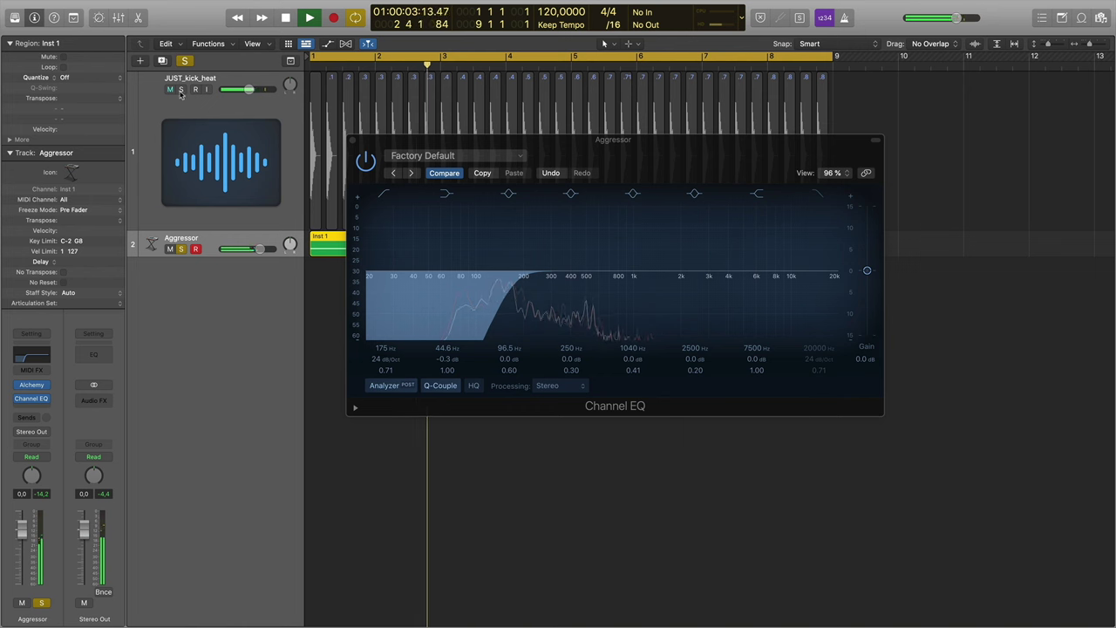
left_click(181, 90)
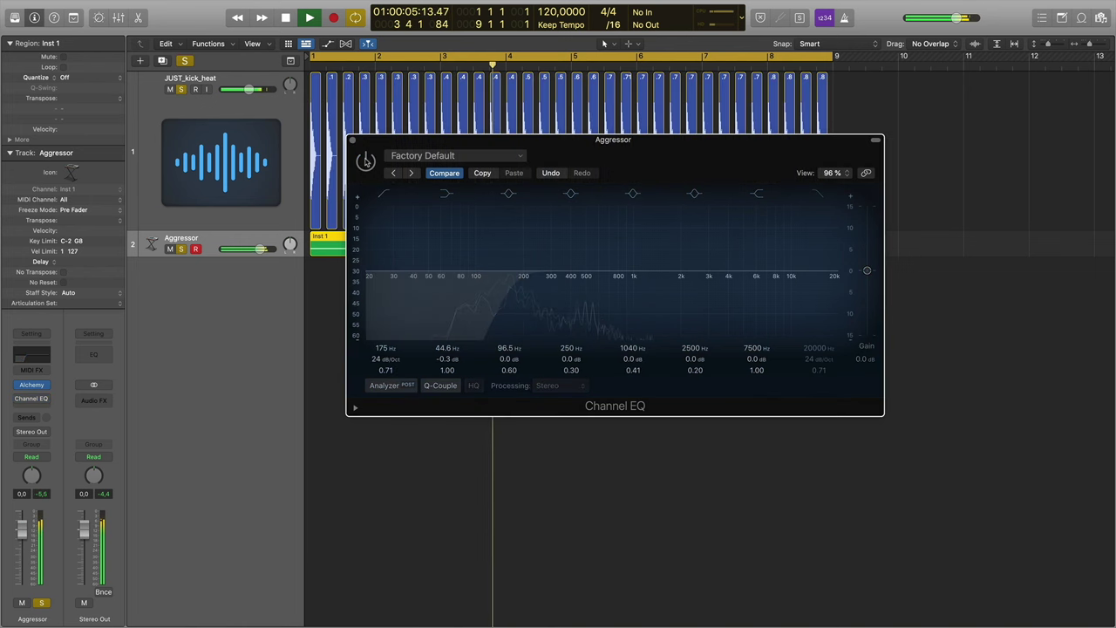
left_click(182, 91)
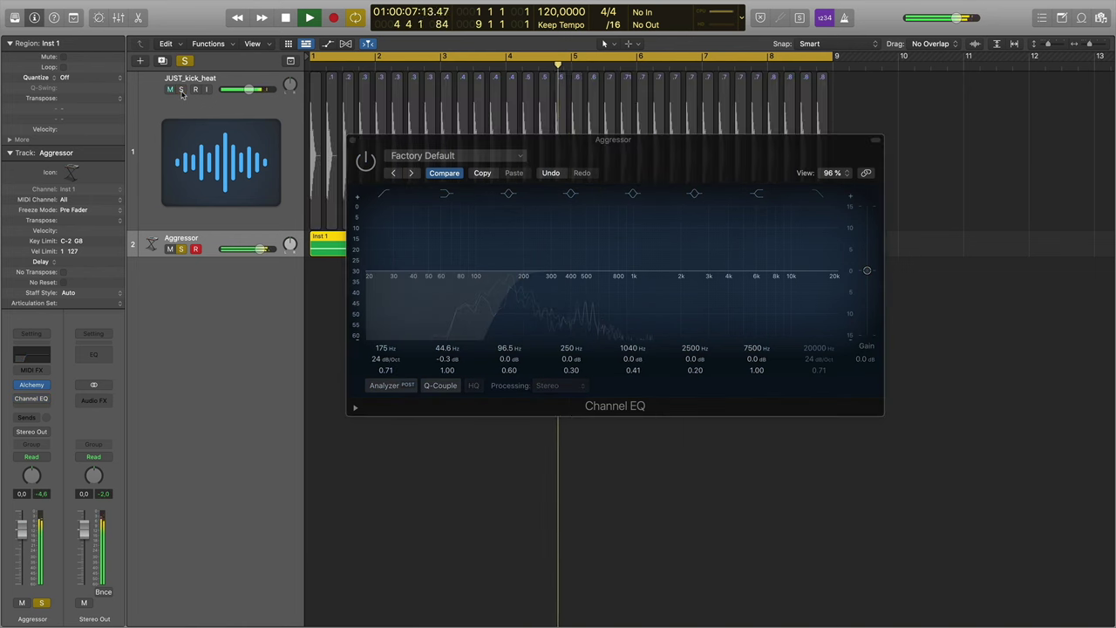
left_click(181, 91)
Toggle the Aggressor's low-cut band off and on to compare its effect during playback, leaving it on, and stop playback
left_click(381, 193)
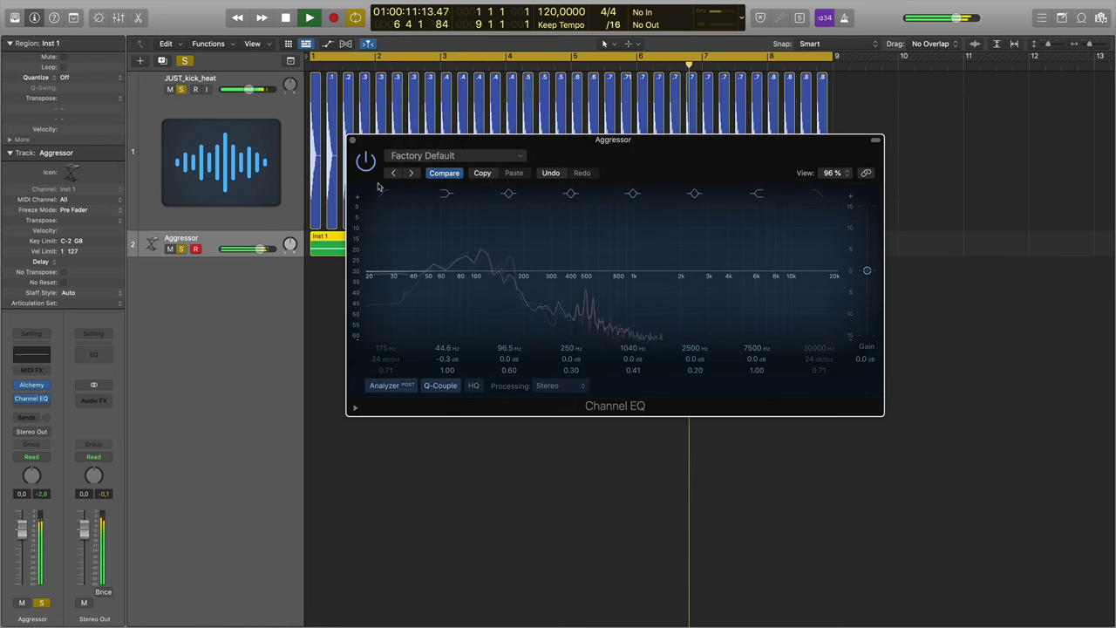
left_click(385, 195)
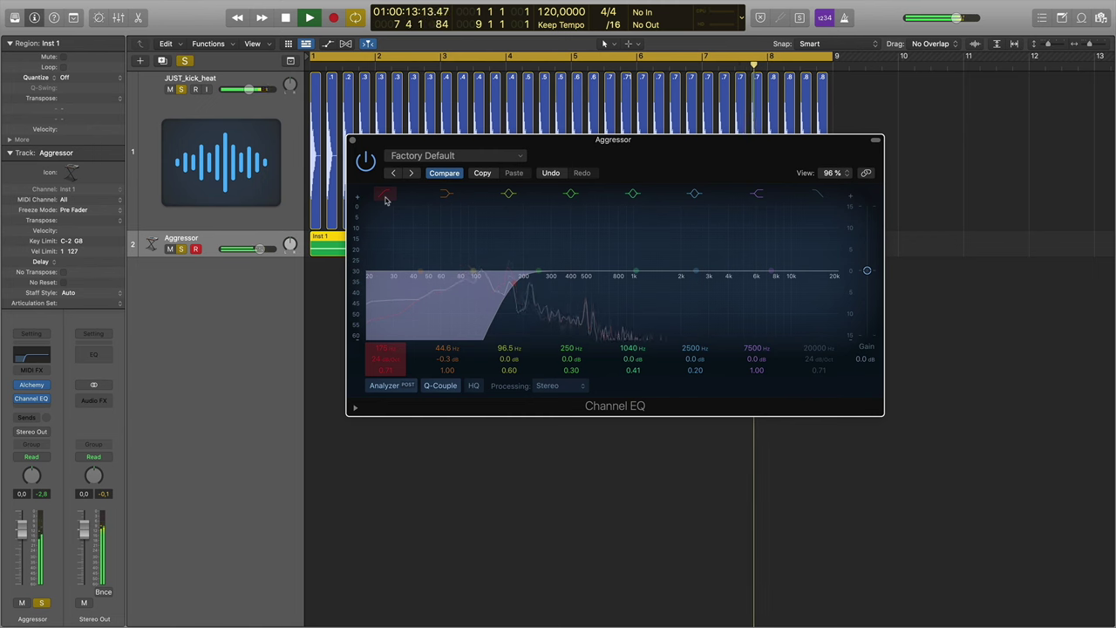
left_click(386, 196)
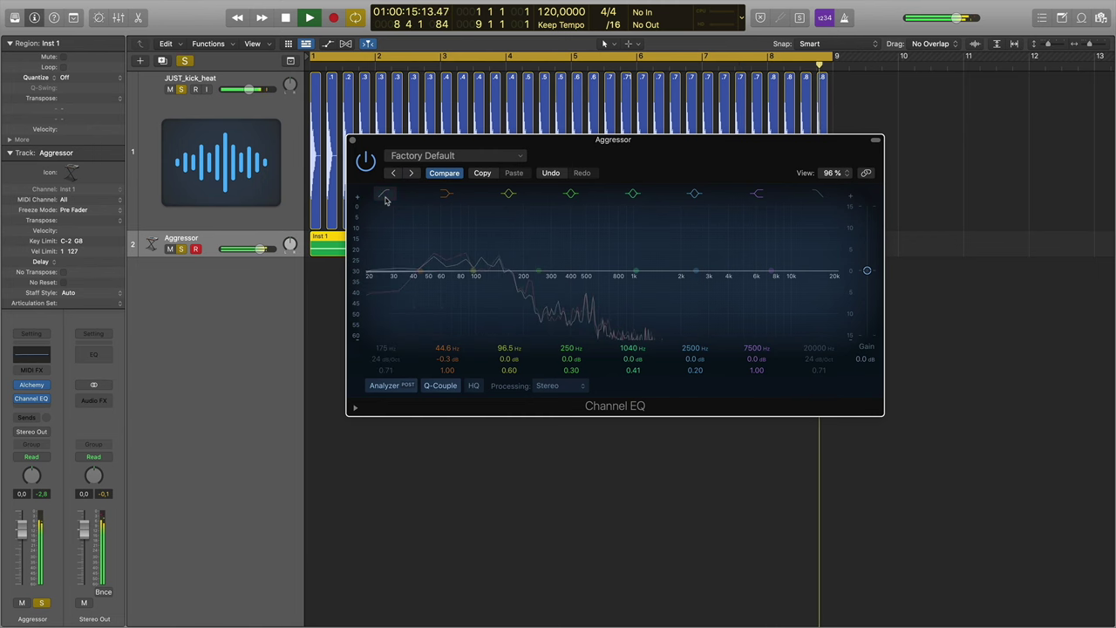
left_click(386, 197)
key("space")
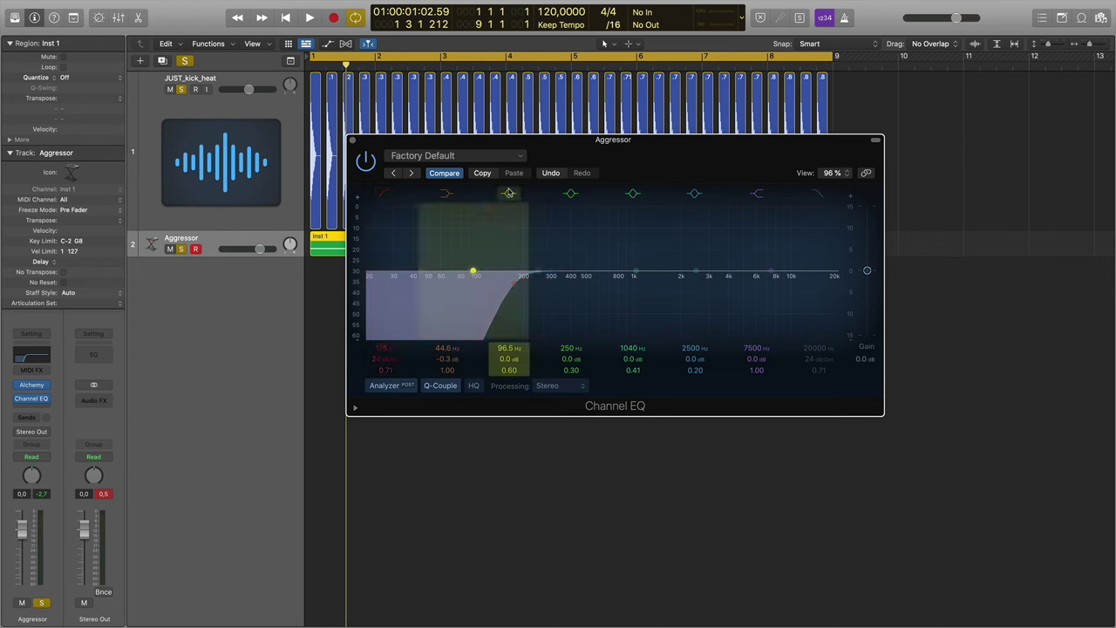
Load the 1 Low Cut preset in the Aggressor's Channel EQ
left_click(486, 157)
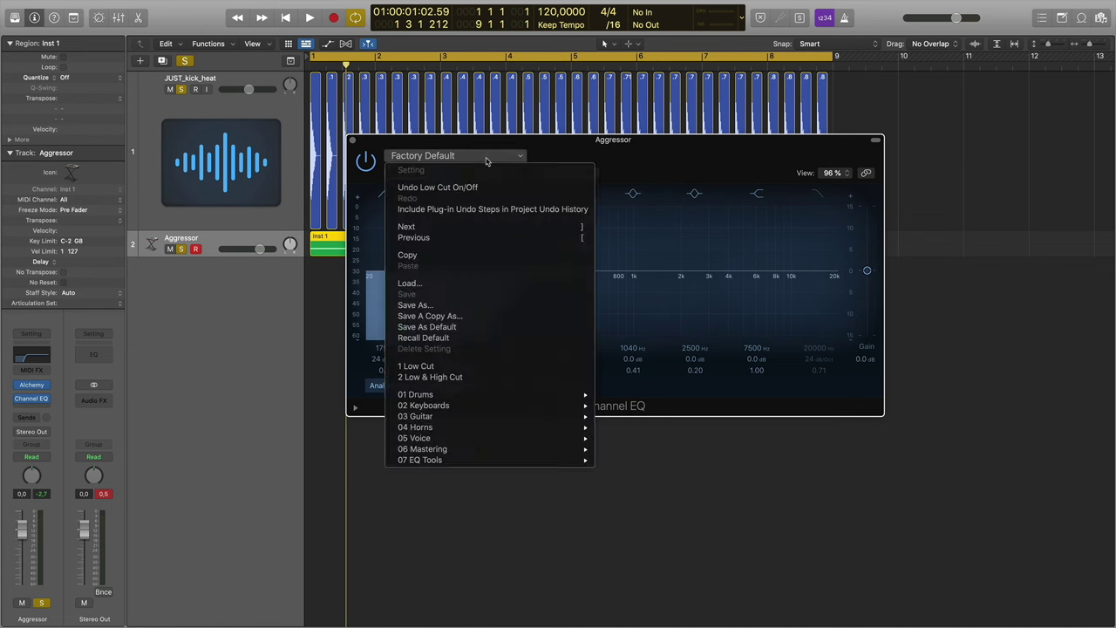
left_click(448, 367)
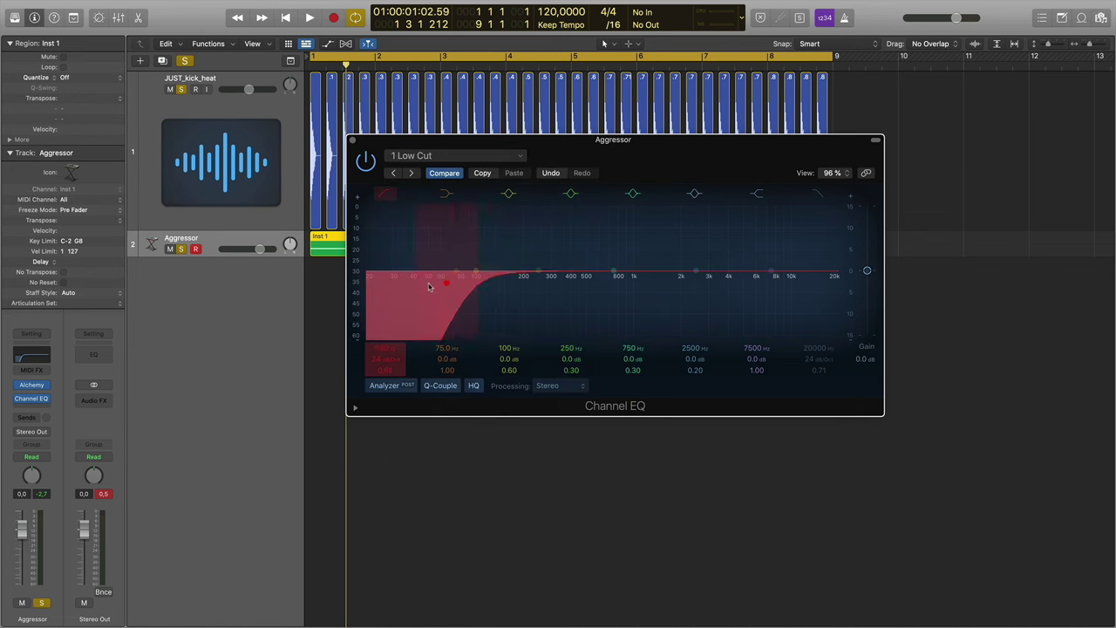
left_click(422, 158)
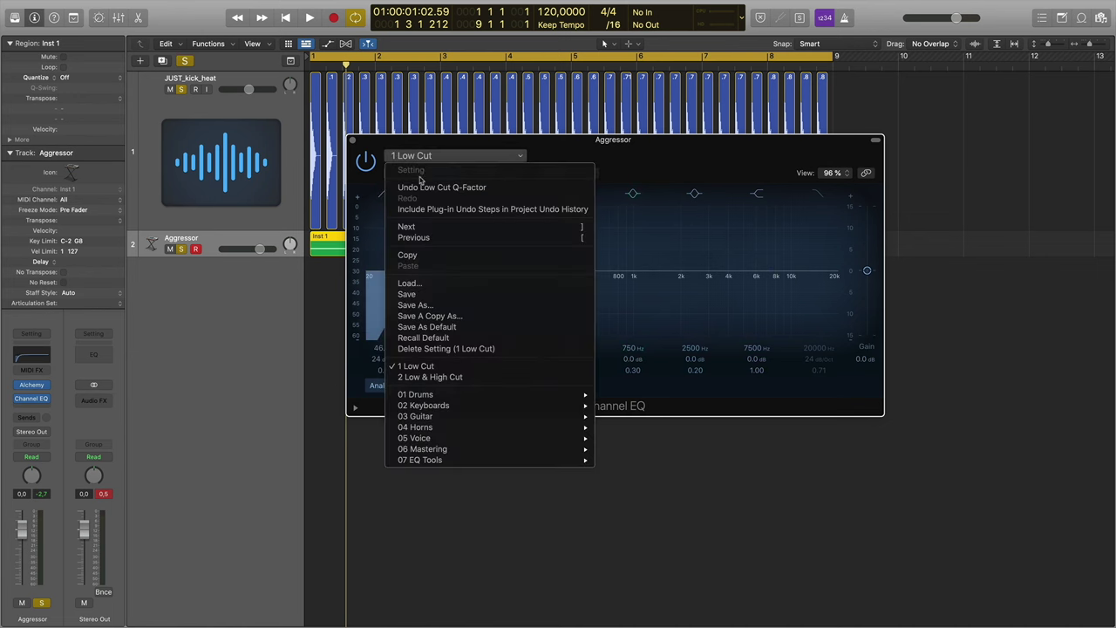
left_click(425, 366)
Sweep the Aggressor's low-cut frequency up and down to 20 Hz, and switch the low-cut band off
left_click_drag(501, 287, 512, 288)
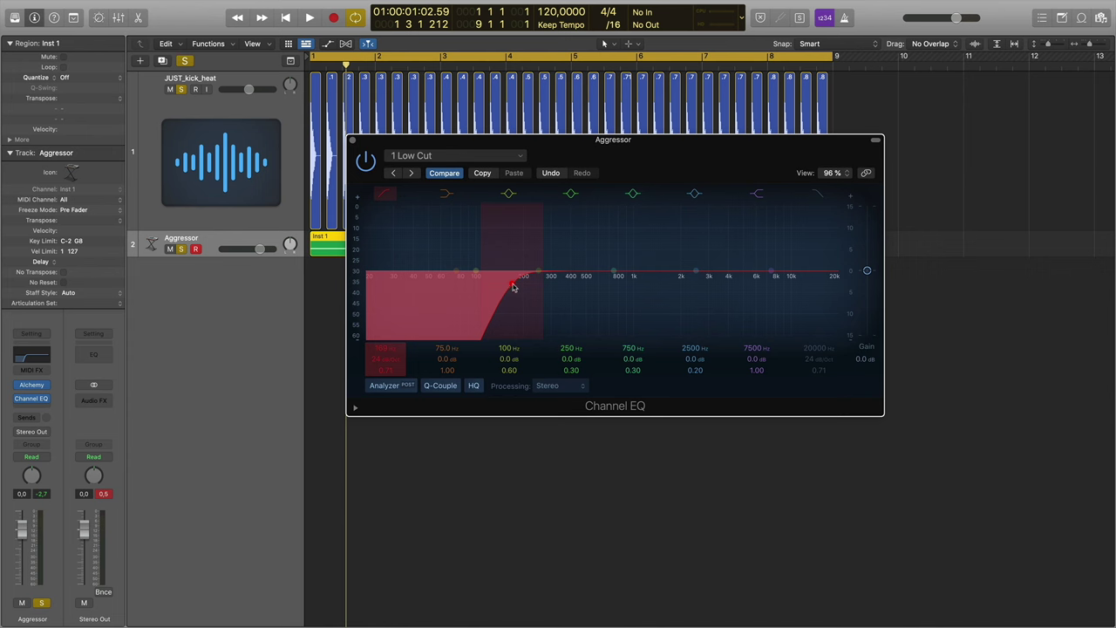
left_click_drag(513, 288, 367, 284)
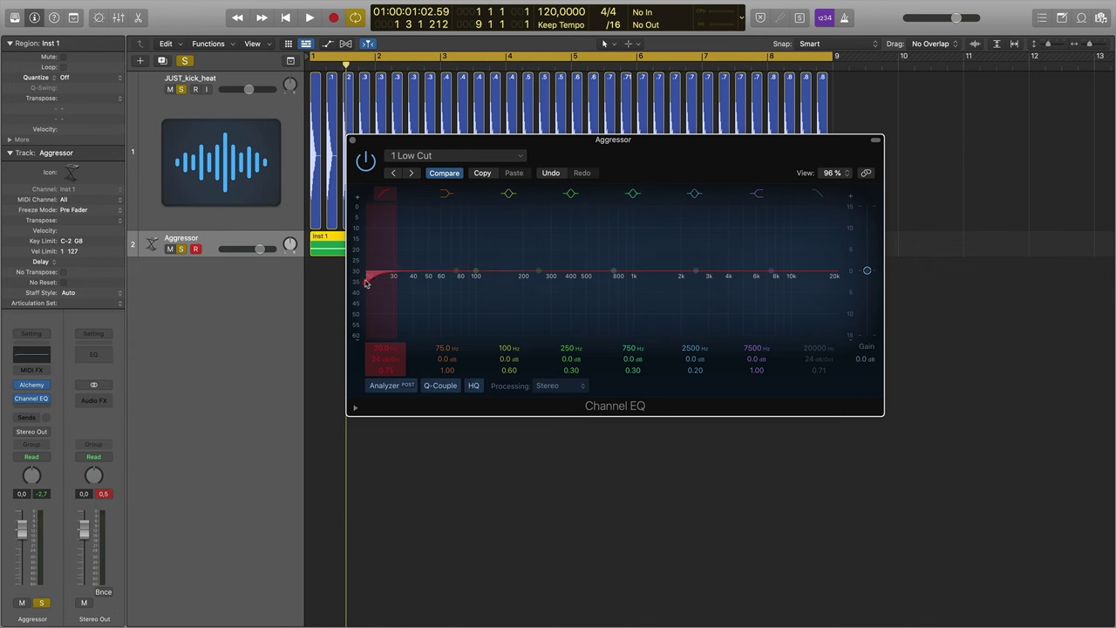
left_click(385, 203)
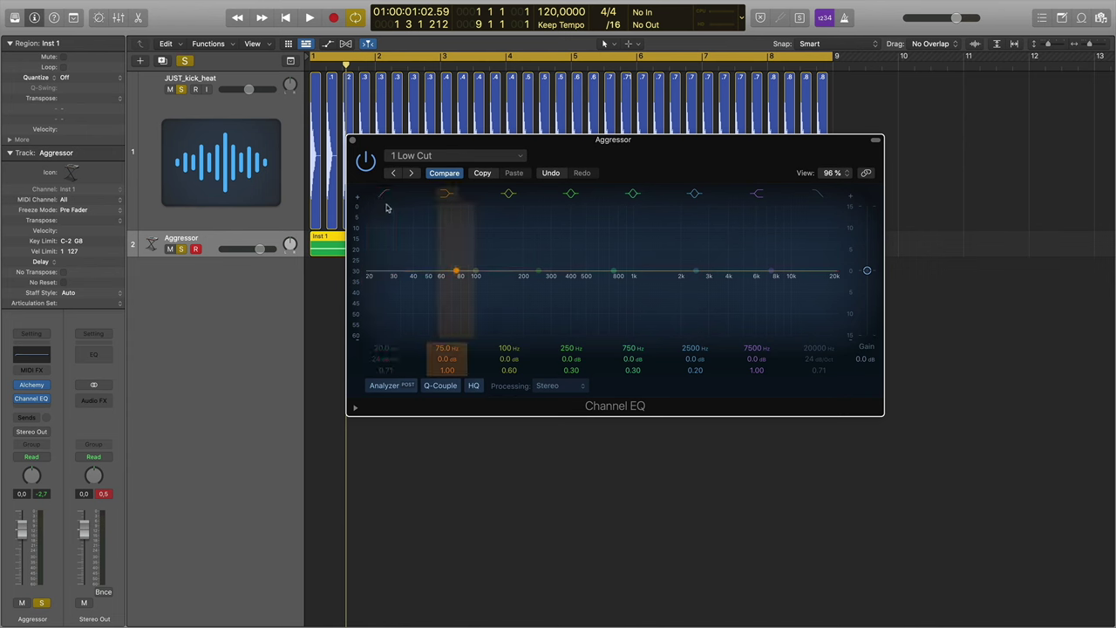
Move the Aggressor EQ's 100 Hz bell band to about 93.5 Hz at -0.1 dB and close the plug-in
left_click_drag(523, 281, 471, 269)
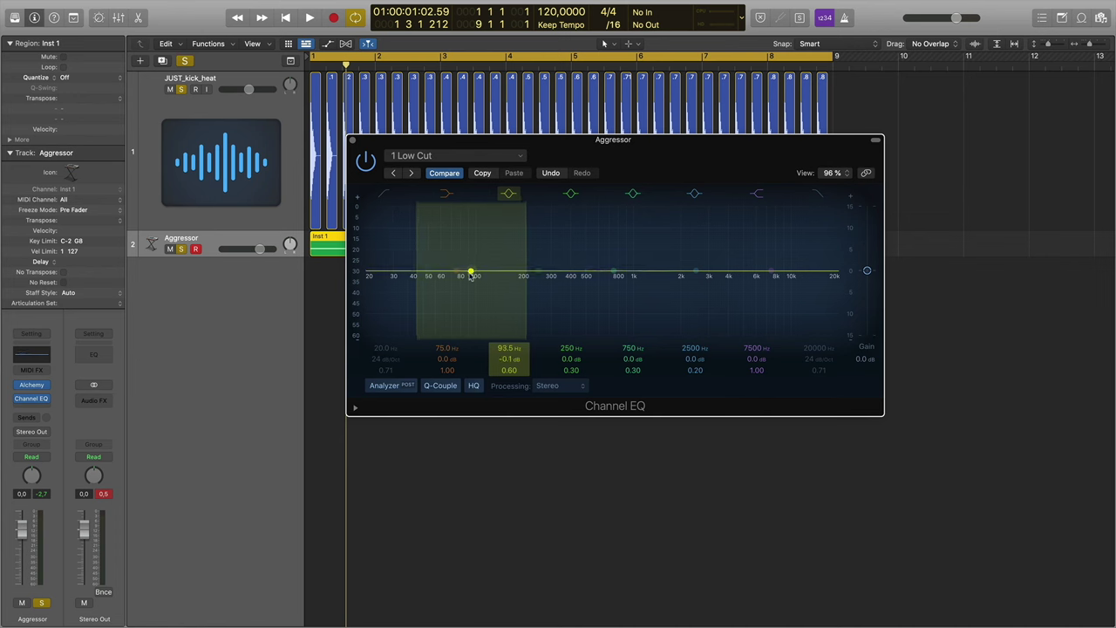
left_click(353, 140)
Open the JUST_kick_heat track's Channel EQ, move the third band to about 50.5 Hz at 0.1 dB, and close the plug-in
left_click(219, 103)
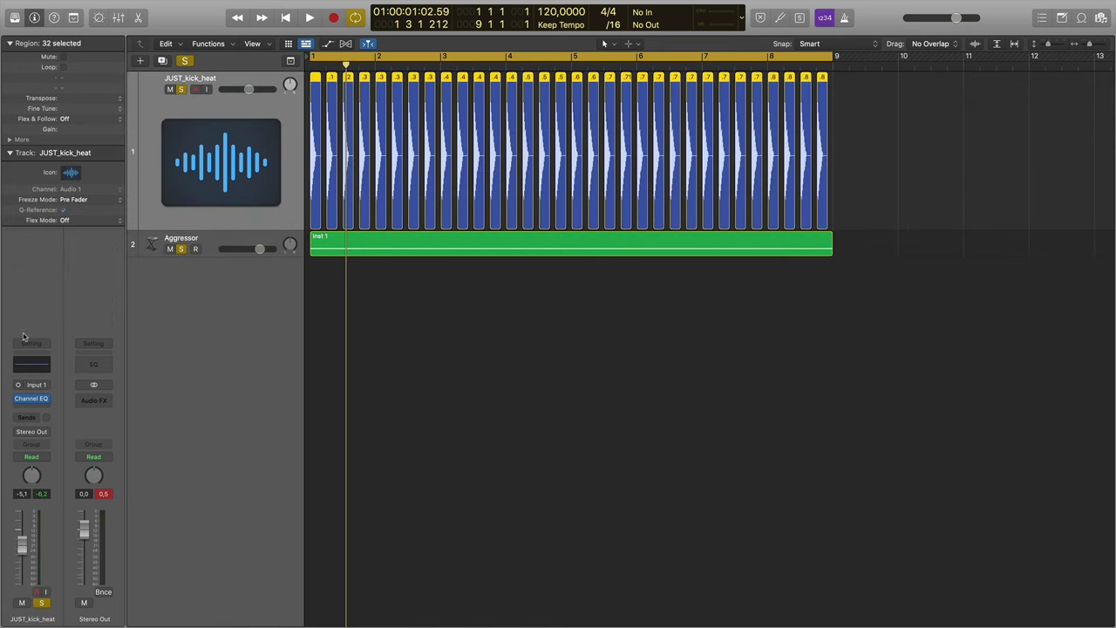
left_click(32, 399)
mouse_move(444, 269)
left_mouse_down()
mouse_move(427, 261)
mouse_move(429, 271)
left_mouse_up()
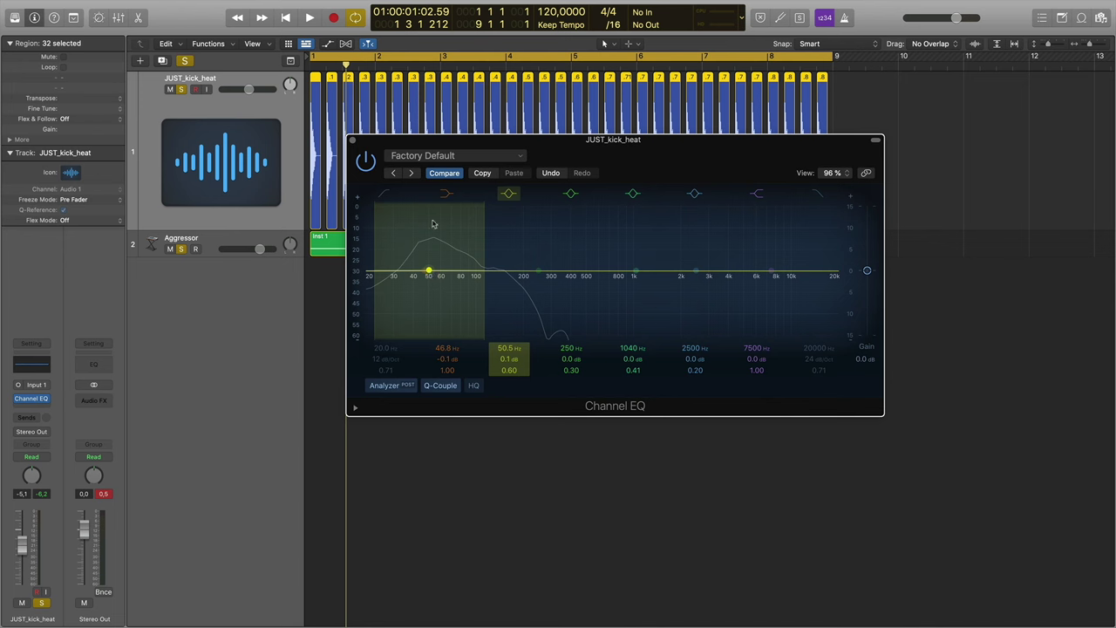
left_click(352, 140)
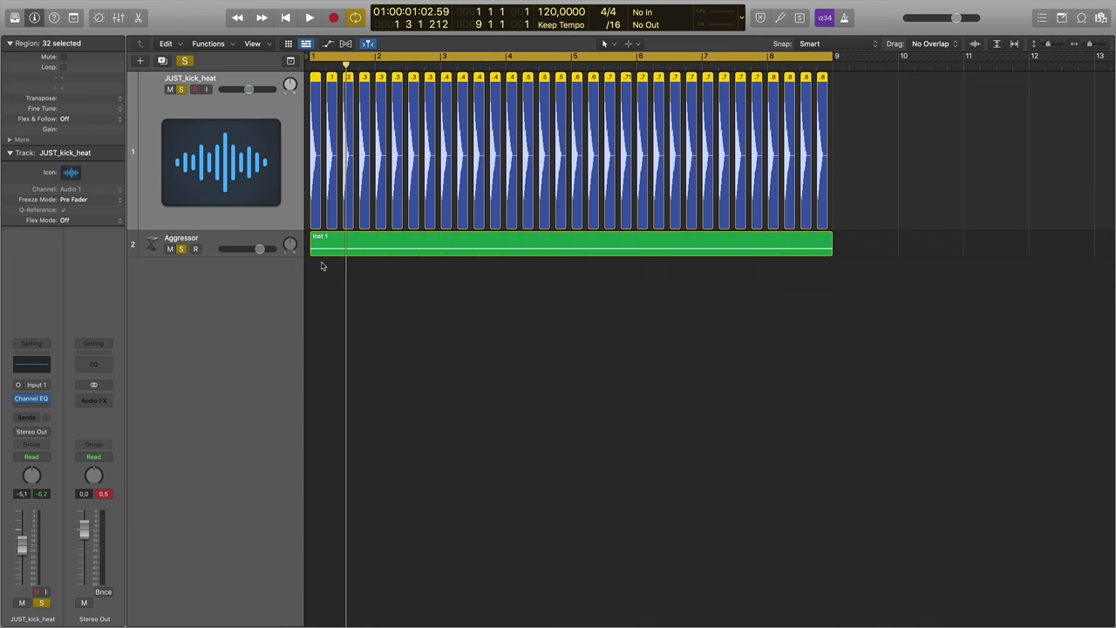
left_click(247, 244)
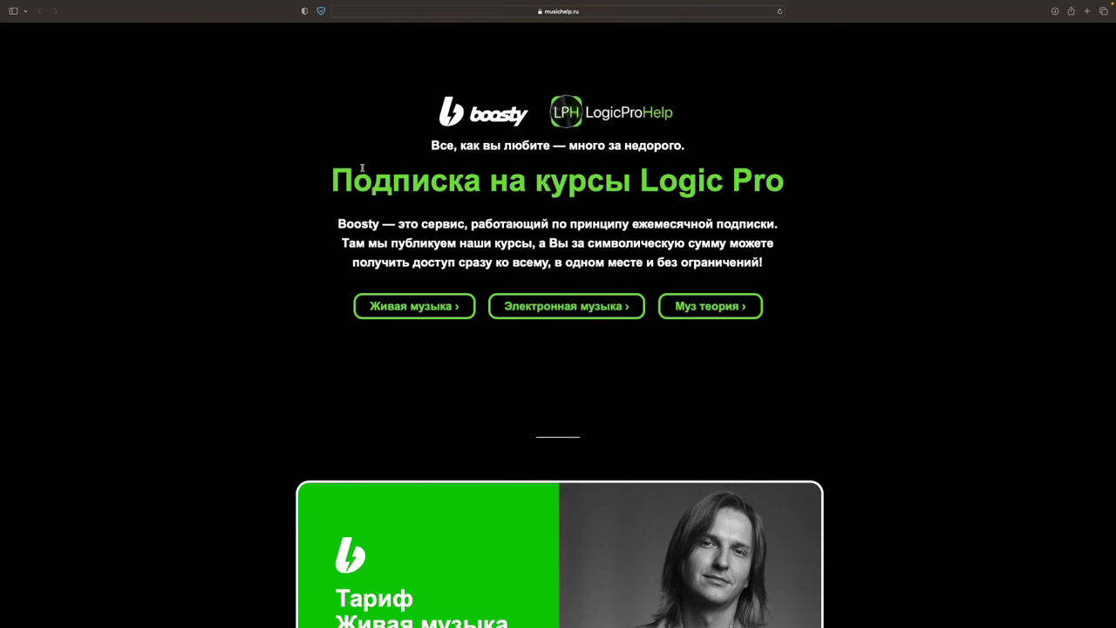
Examine the Logic Pro course subscription plans and their course lists on the musichelp.ru page in the browser
scroll(702, 204, "down", 1)
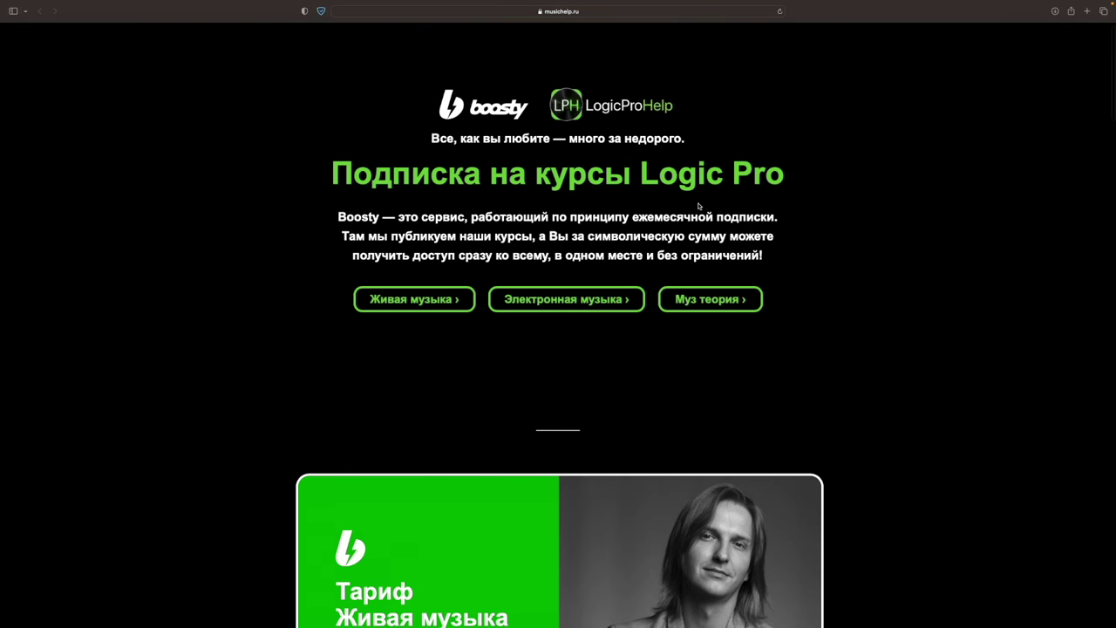
scroll(928, 226, "down", 5)
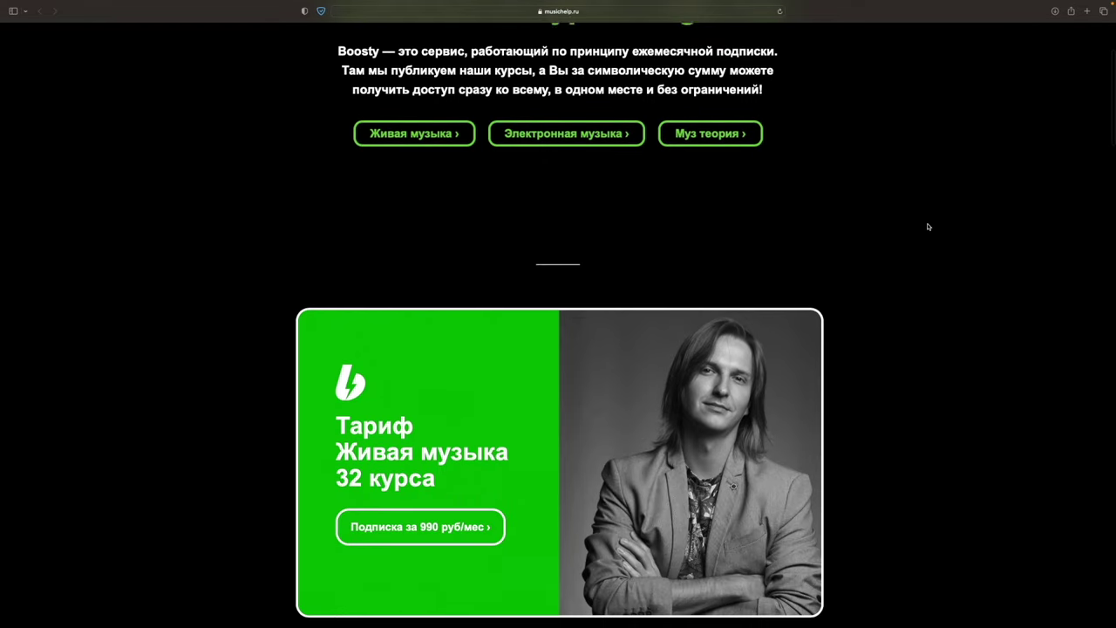
scroll(929, 227, "down", 4)
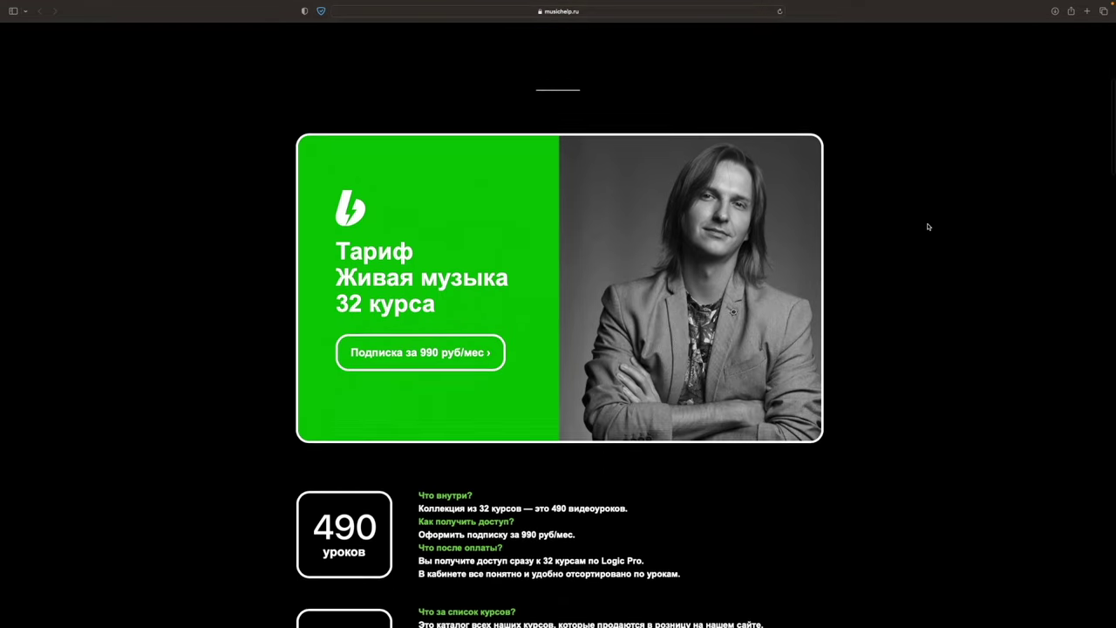
scroll(928, 227, "down", 5)
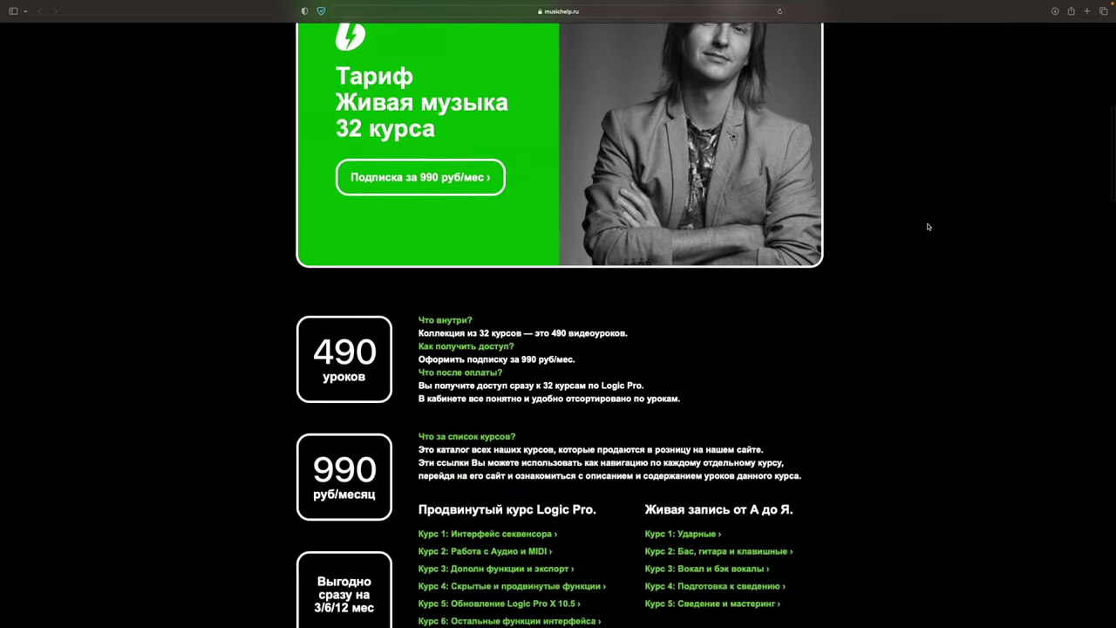
scroll(928, 227, "down", 5)
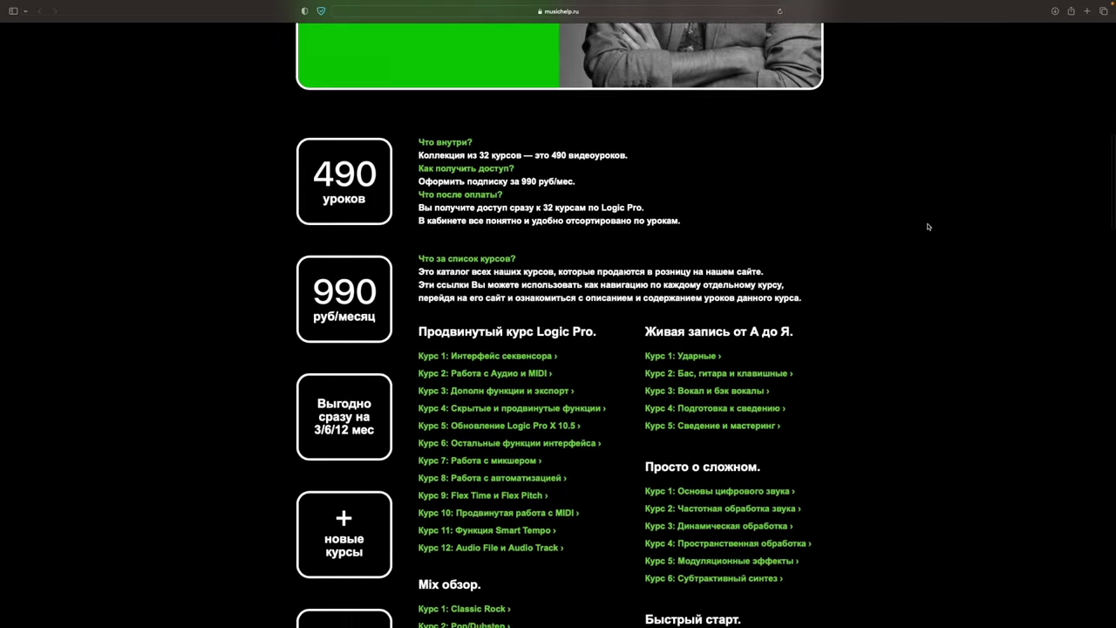
scroll(928, 226, "down", 2)
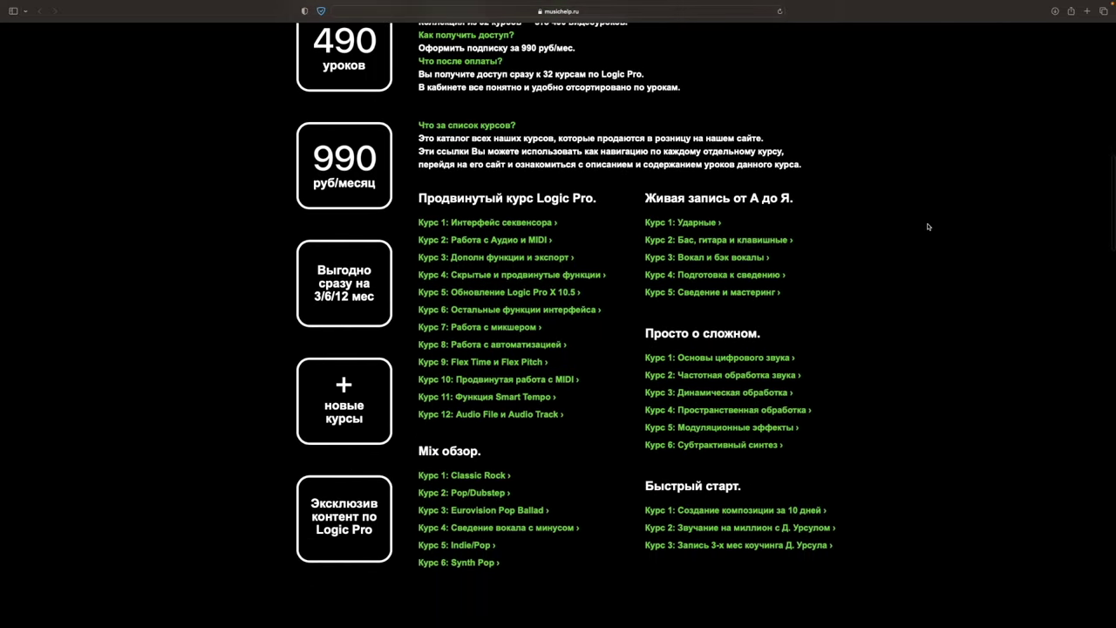
scroll(928, 226, "down", 2)
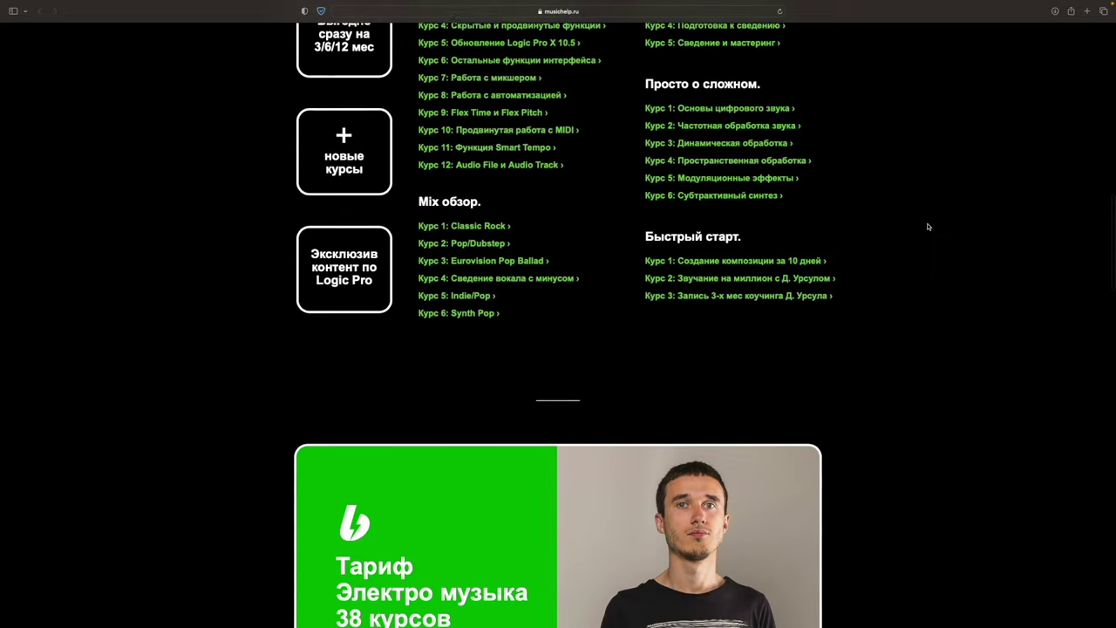
scroll(929, 226, "down", 3)
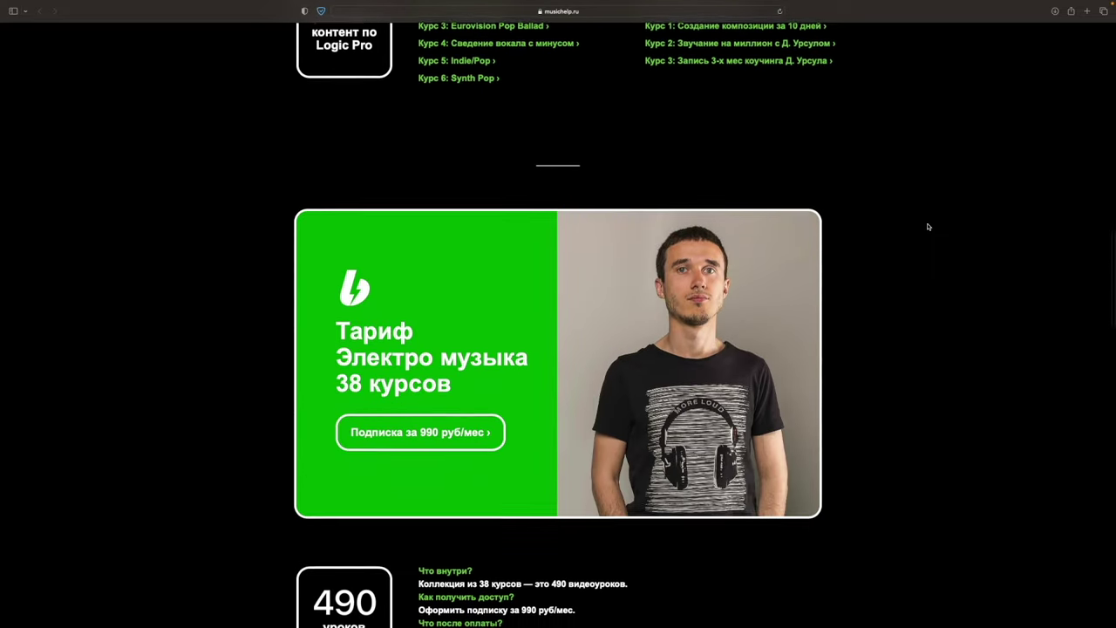
scroll(928, 227, "down", 3)
scroll(929, 231, "down", 6)
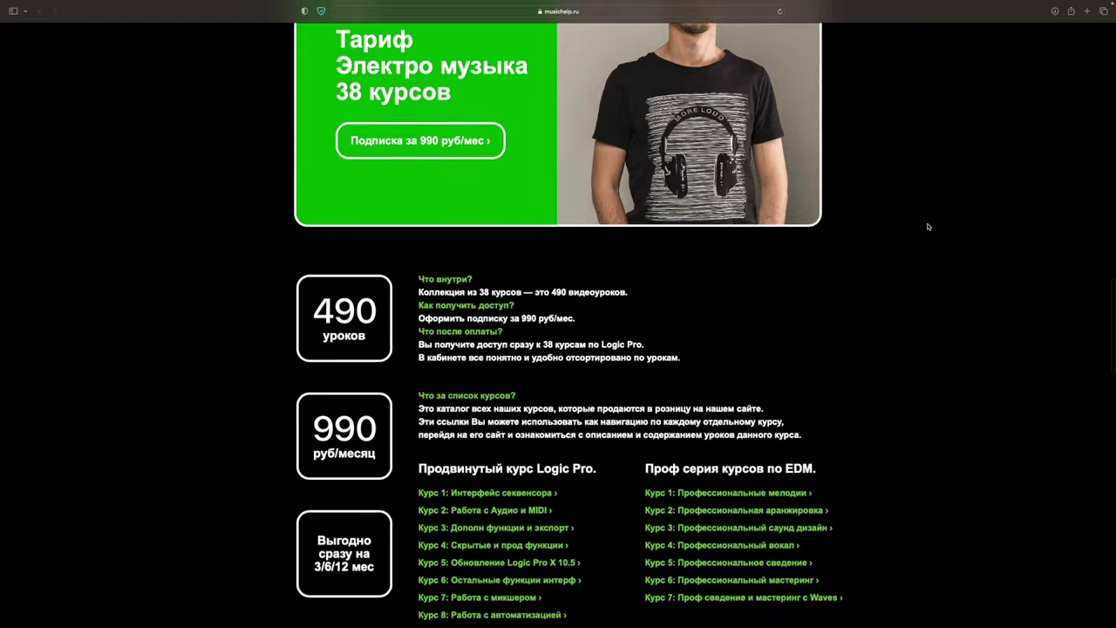
scroll(758, 277, "down", 8)
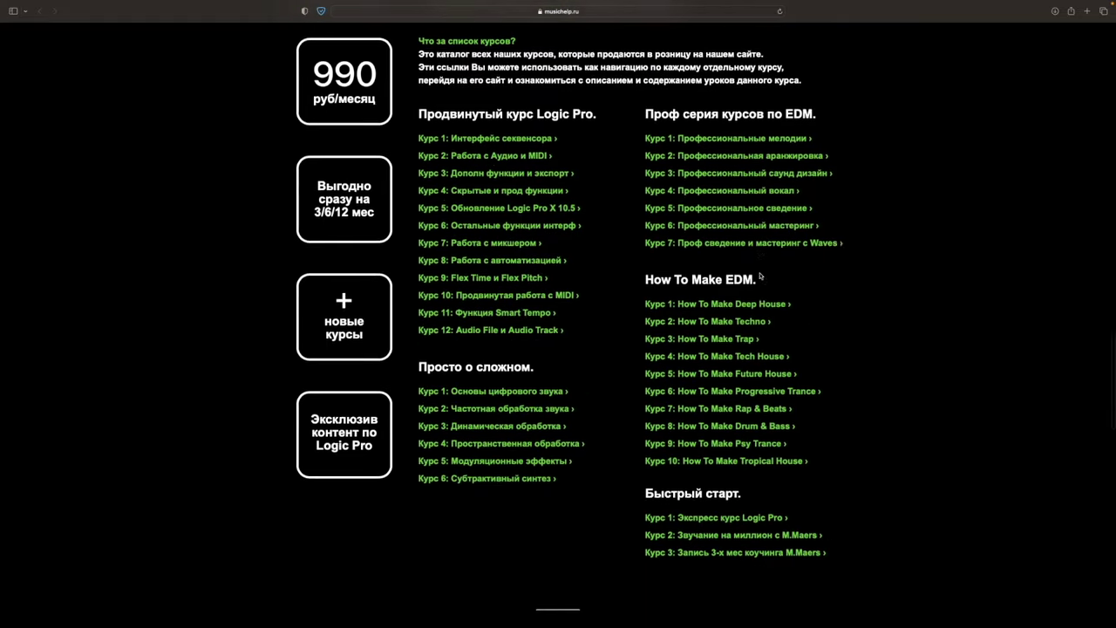
scroll(712, 313, "down", 9)
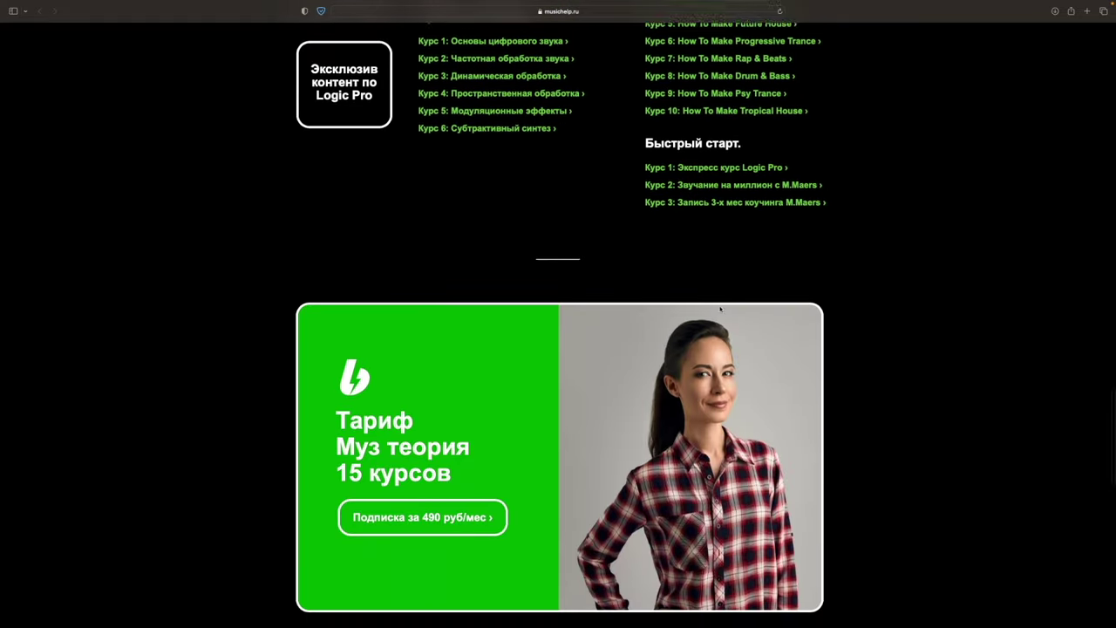
scroll(730, 315, "down", 7)
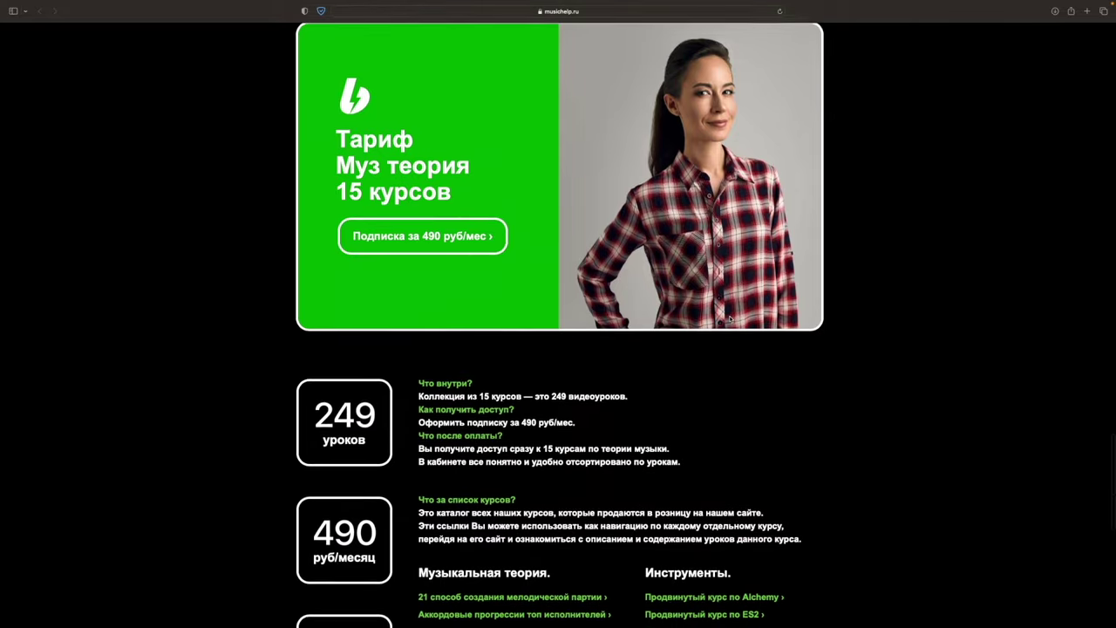
scroll(733, 322, "down", 5)
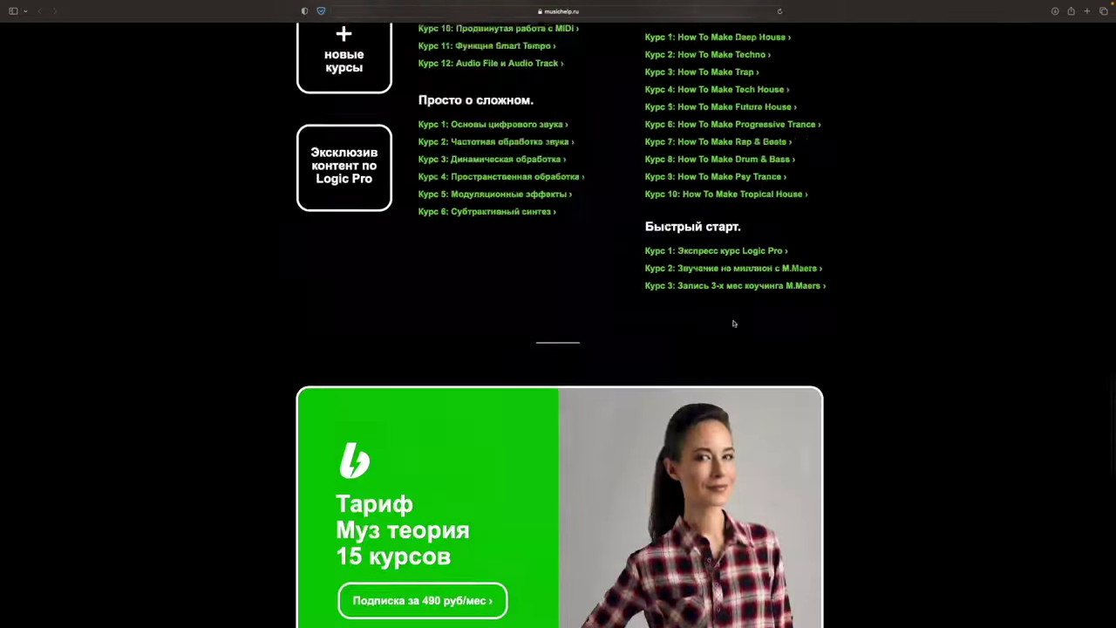
scroll(733, 323, "up", 15)
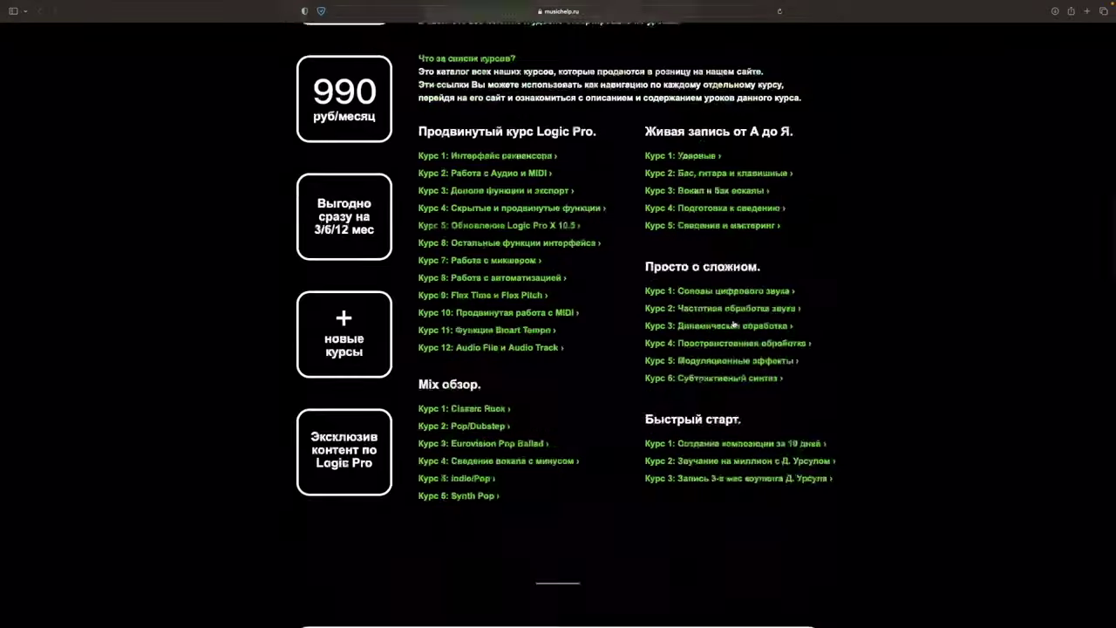
scroll(733, 322, "down", 3)
scroll(733, 323, "down", 5)
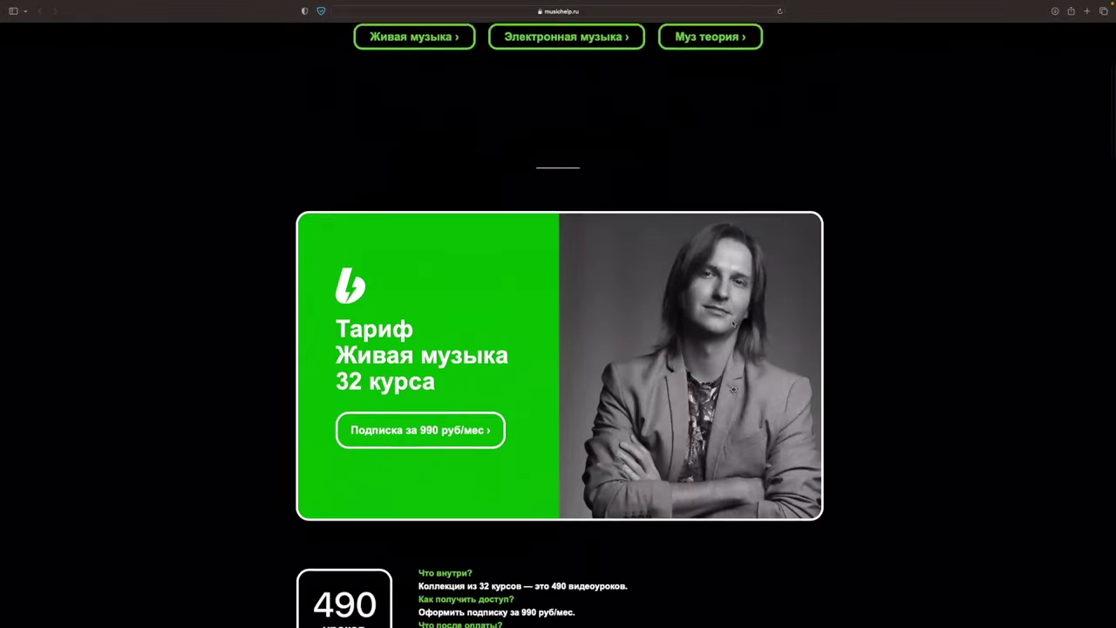
scroll(732, 323, "up", 8)
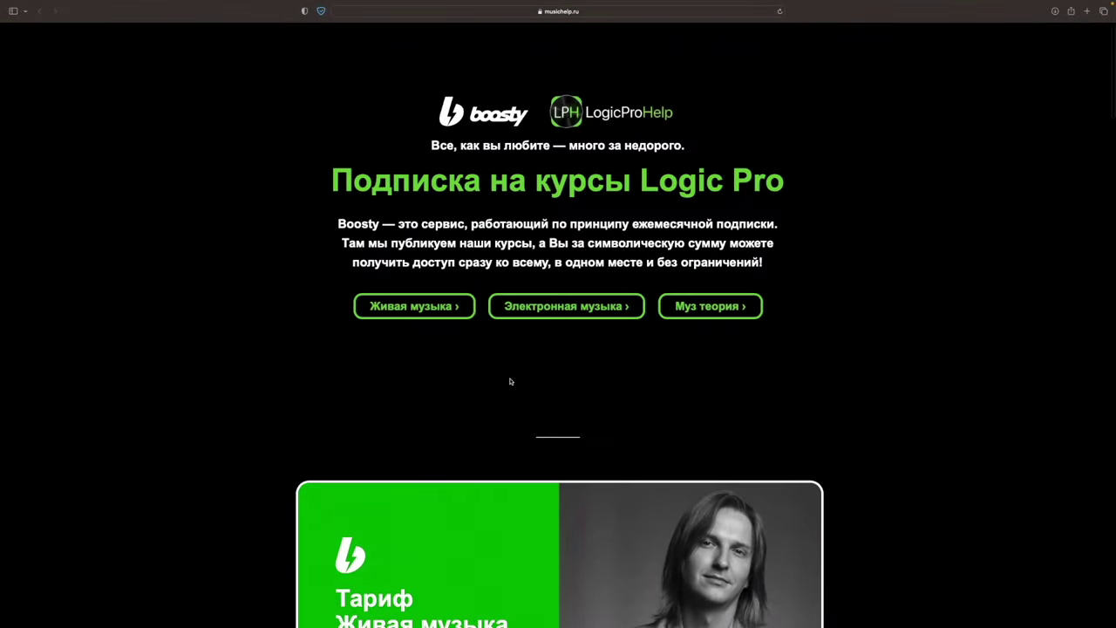
Open the Boosty subscription page for the Живая музыка plan
left_click(398, 310)
left_click(429, 285)
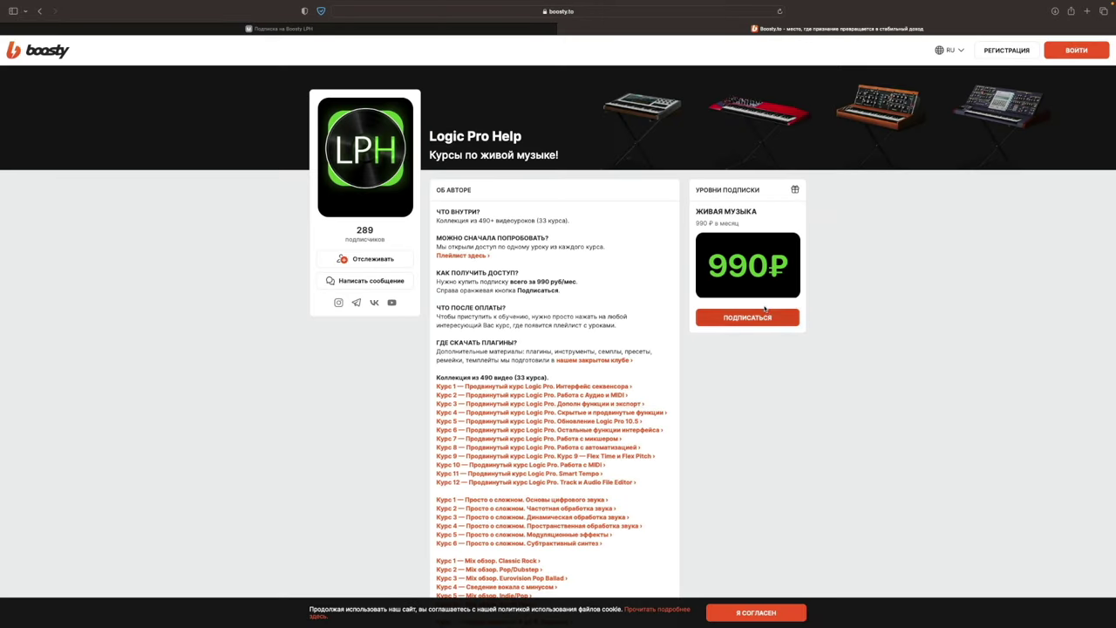
Sign in to Boosty with VK, continue the Живая музыка subscription to payment with the 1-month period, and close the payment form
left_click(713, 320)
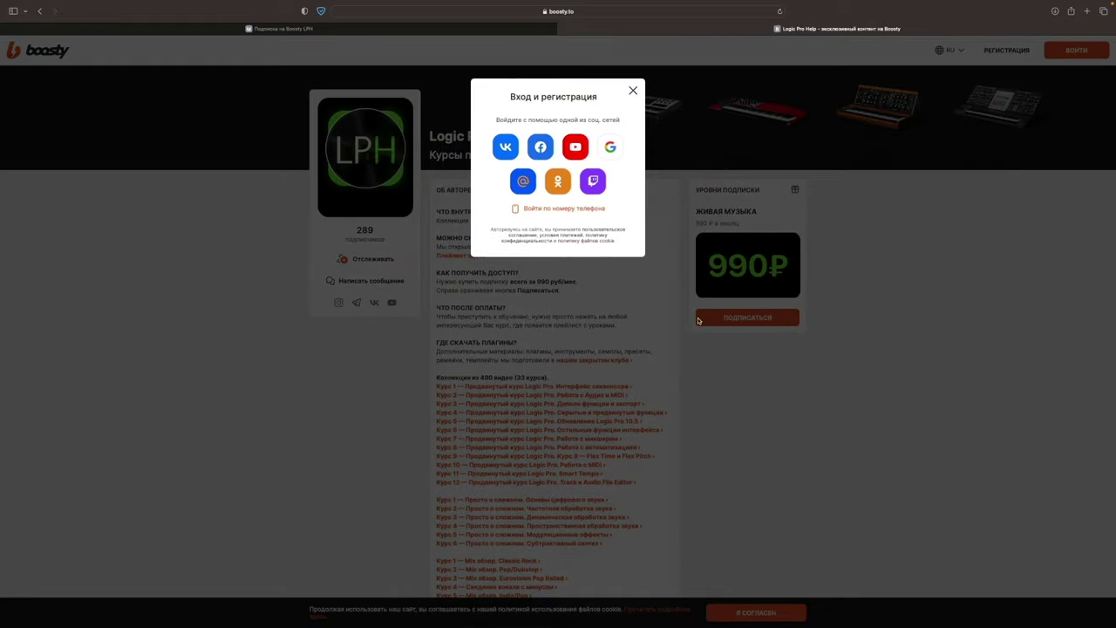
left_click(506, 147)
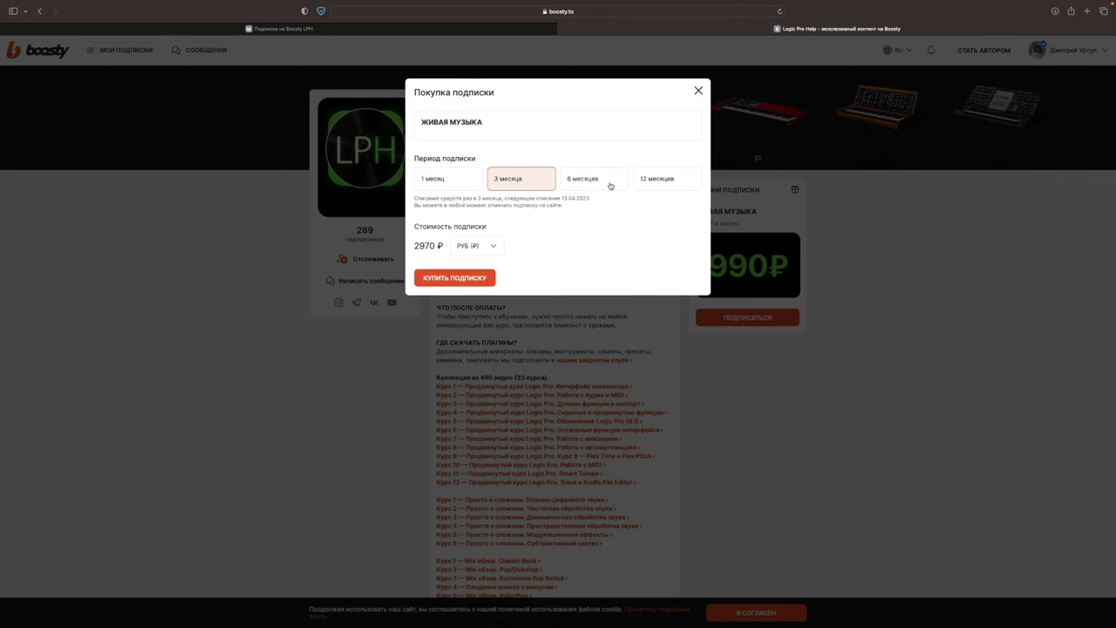
left_click(610, 183)
left_click(652, 184)
left_click(447, 183)
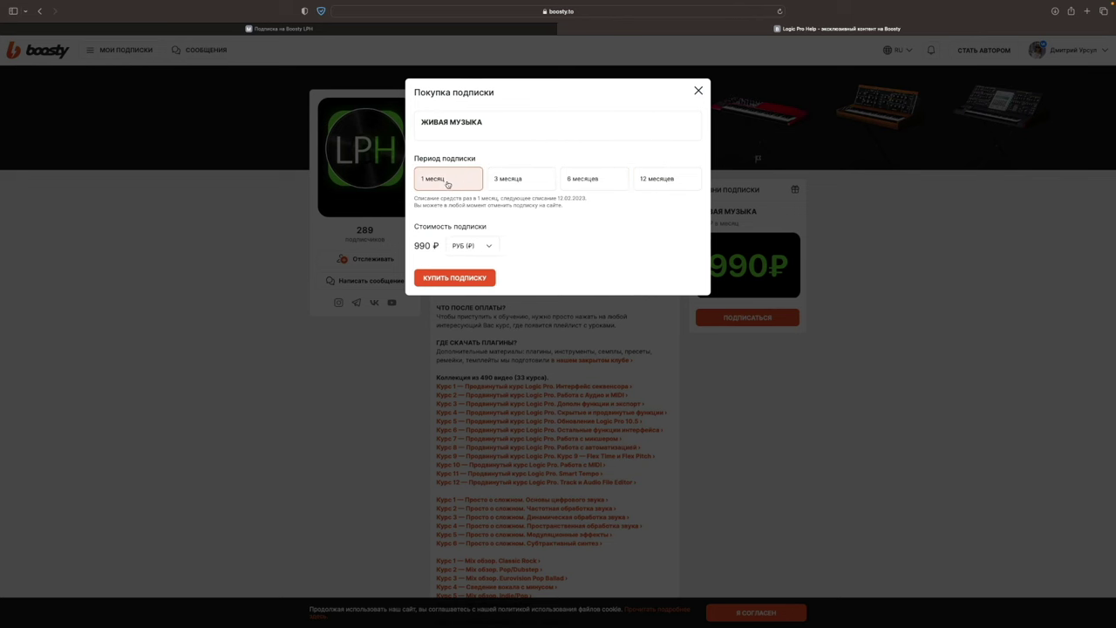
left_click(471, 280)
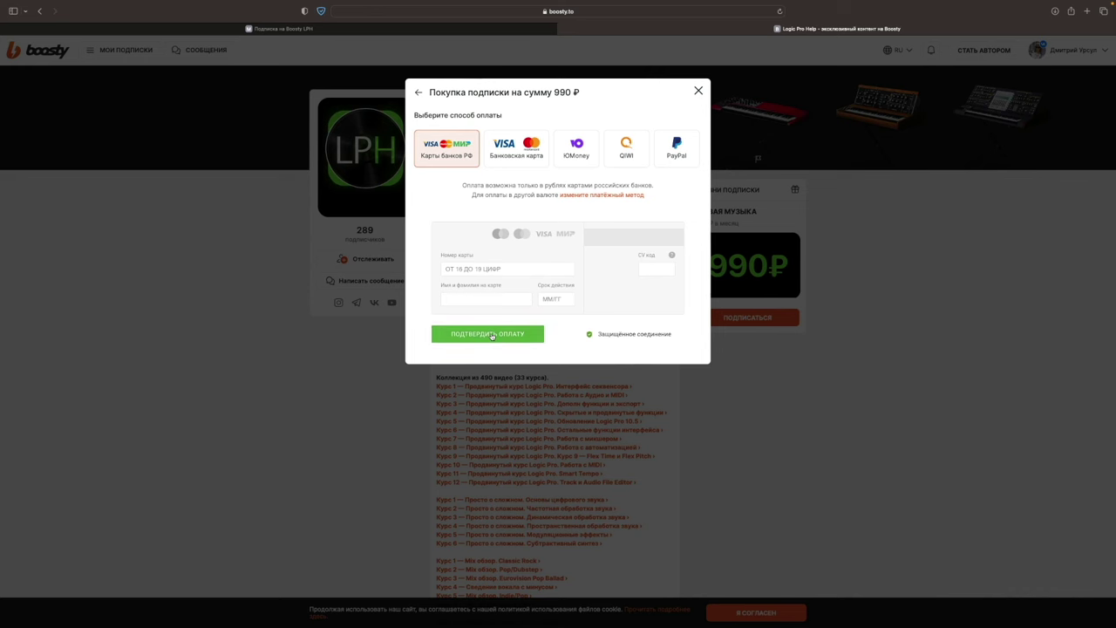
left_click(582, 387)
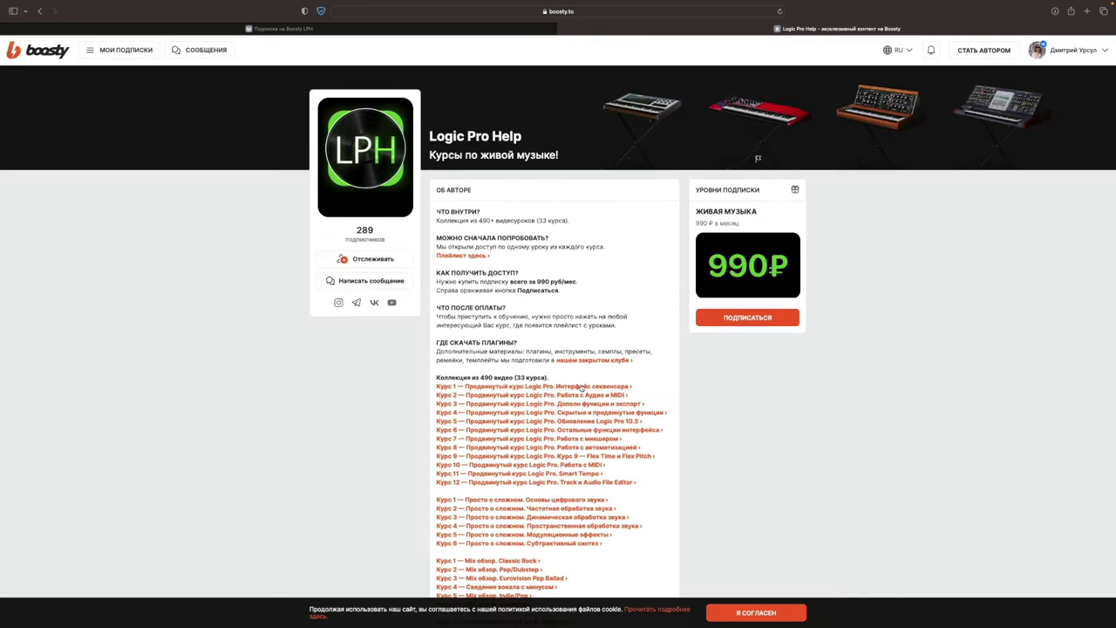
Look over the course list on the Boosty page and return to the subscription overview page
scroll(582, 387, "down", 2)
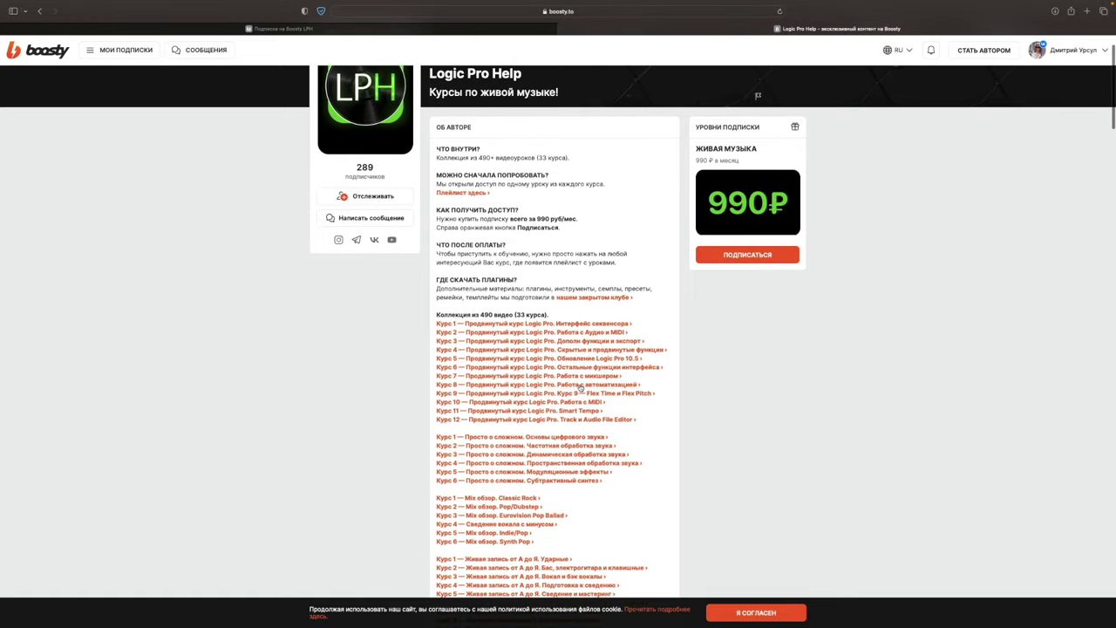
scroll(505, 469, "down", 1)
left_click(391, 30)
scroll(504, 235, "up", 5)
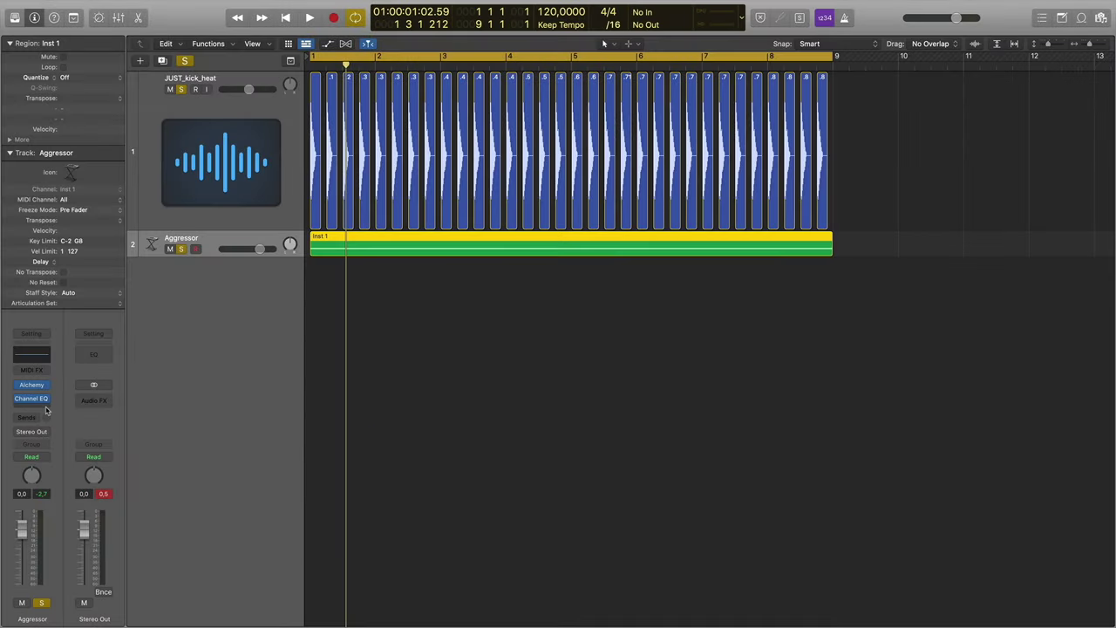
Switch to Logic Pro, insert a Compressor after the Aggressor track's Channel EQ, and set its side chain to JUST_kick_heat (Audio 1)
left_click(46, 408)
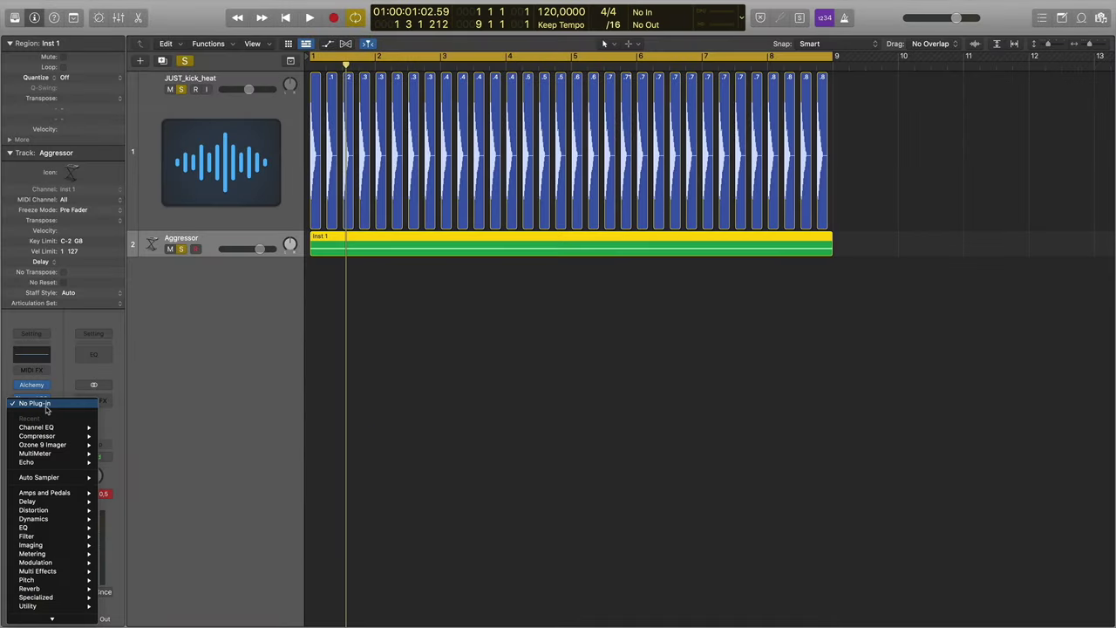
mouse_move(63, 436)
left_click(114, 436)
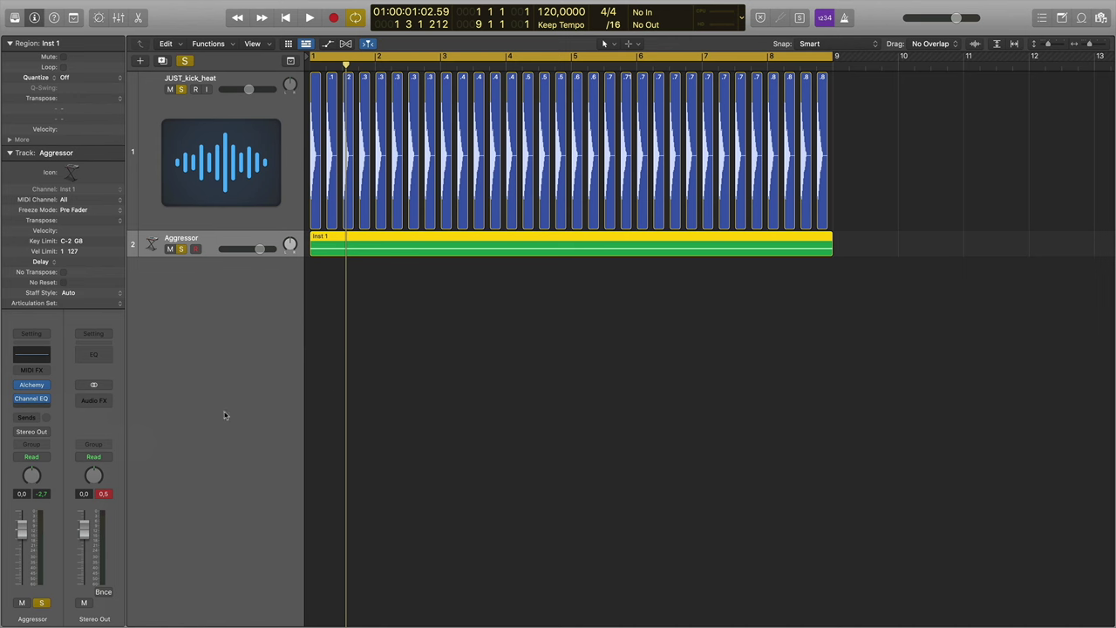
left_click_drag(554, 166, 576, 213)
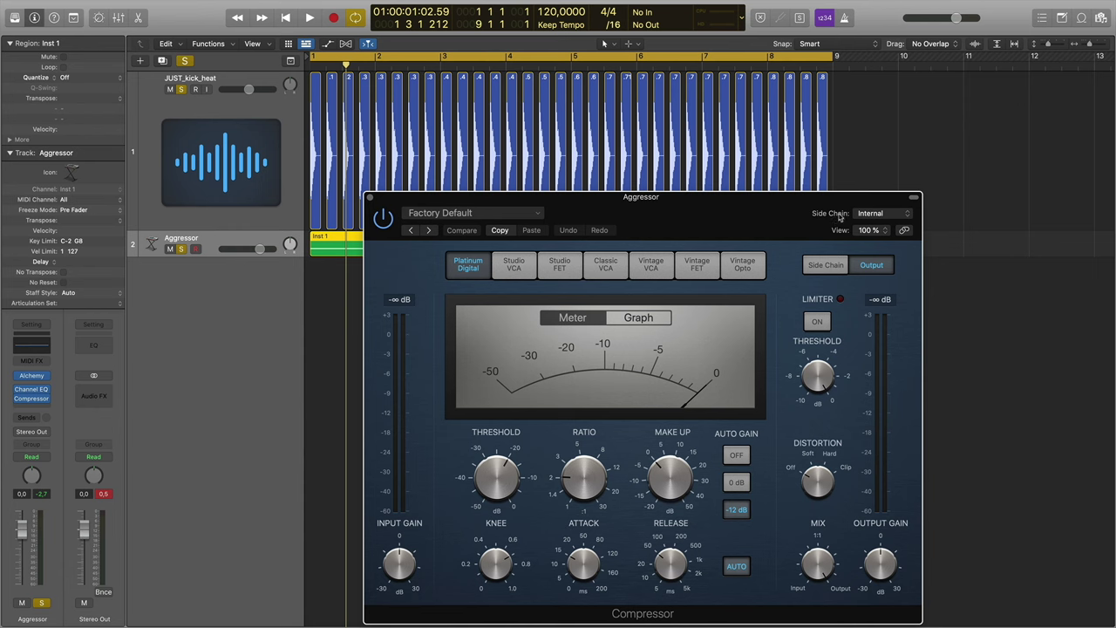
left_click(868, 216)
mouse_move(867, 232)
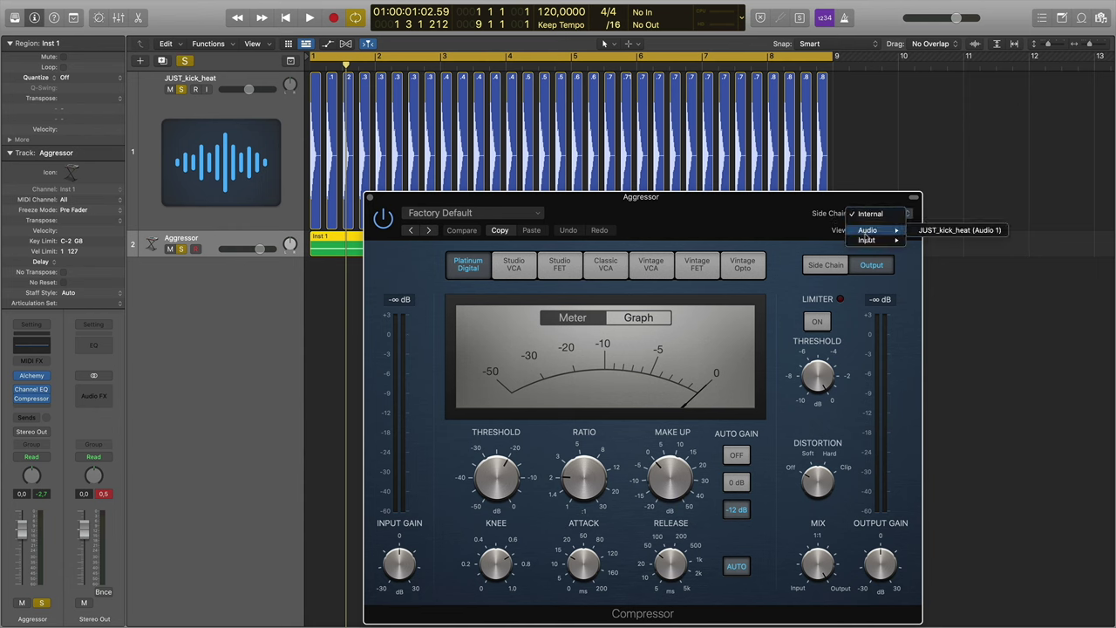
left_click(938, 230)
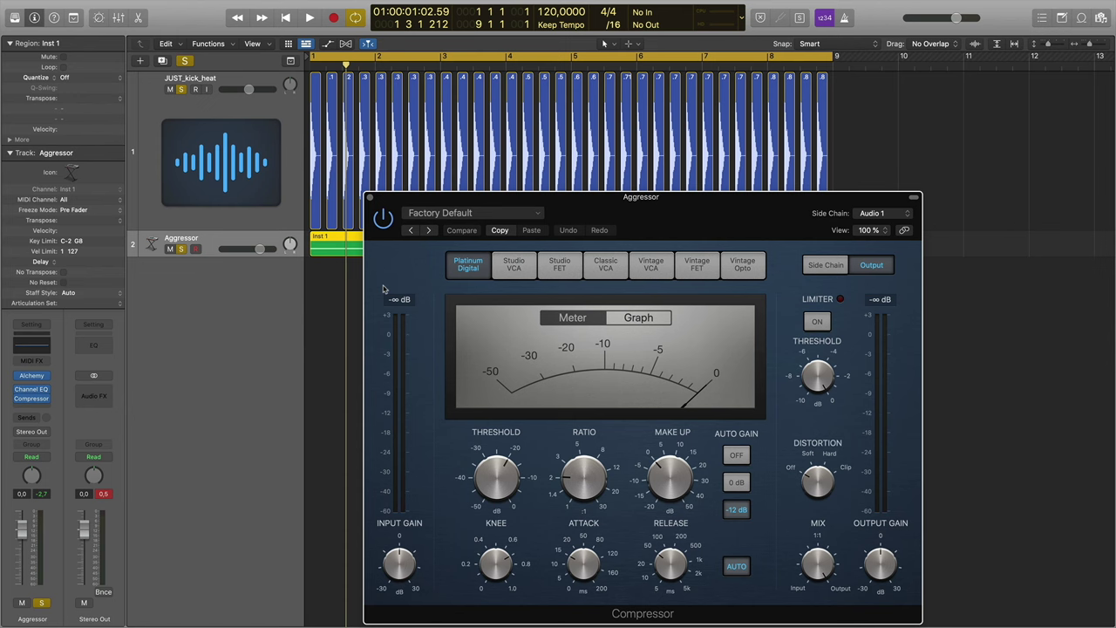
Raise the Aggressor Compressor's ratio and turn its Auto Gain off
left_click_drag(608, 207, 690, 176)
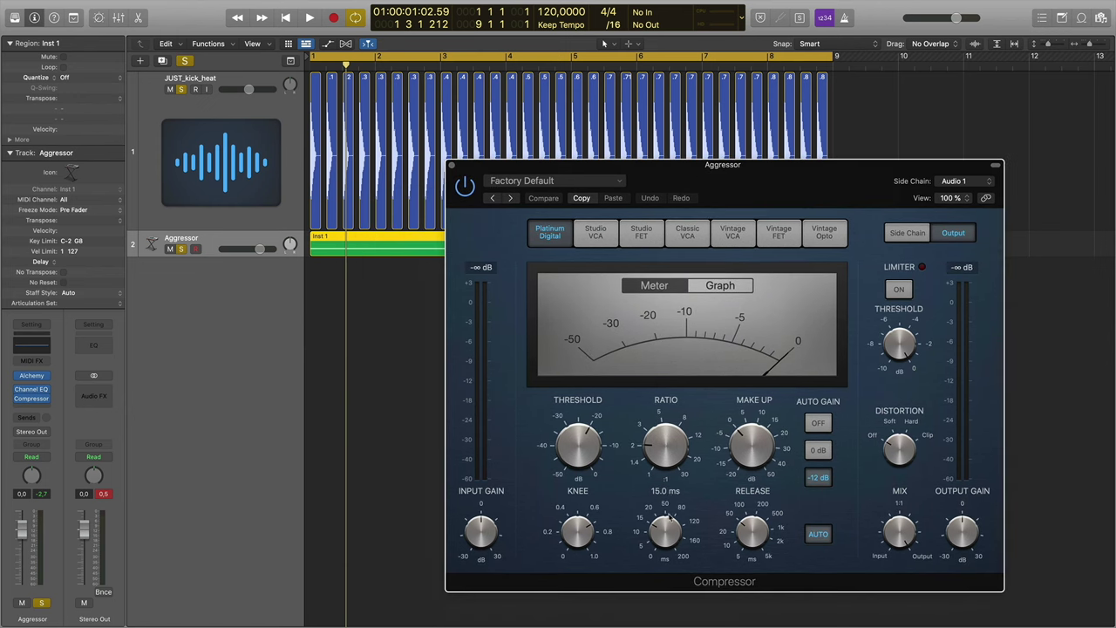
left_click_drag(666, 440, 667, 431)
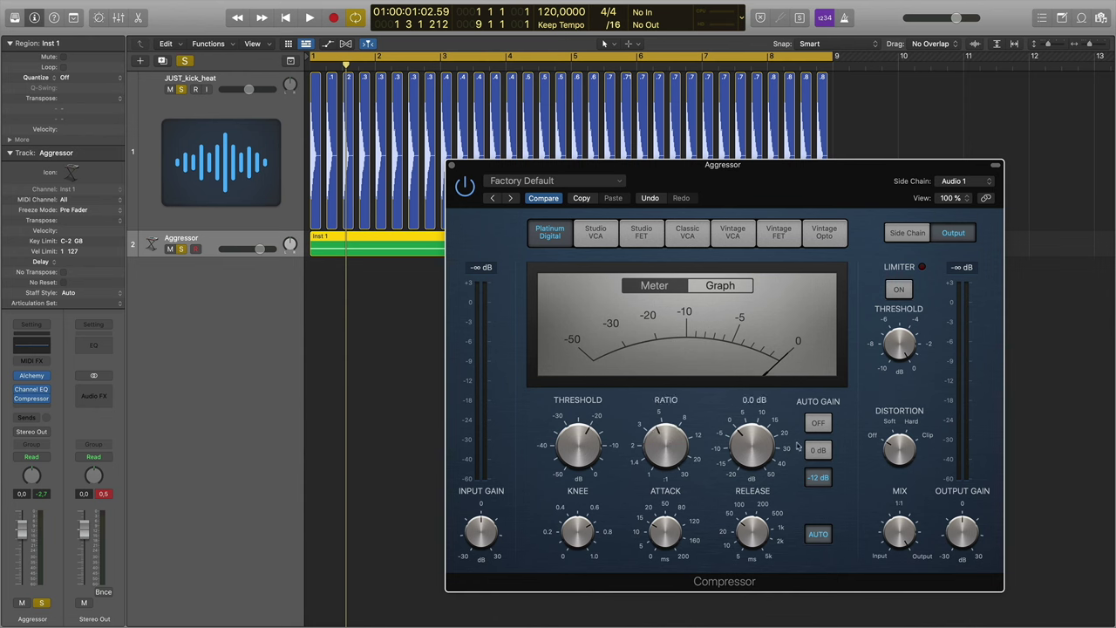
left_click(819, 425)
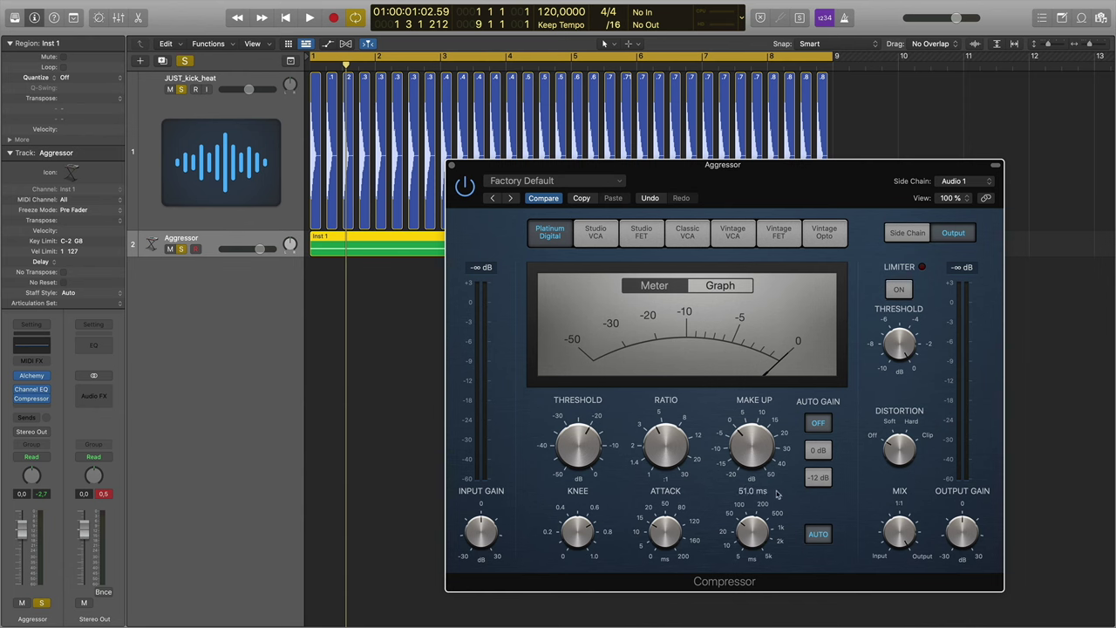
Lower the Compressor's threshold to -36.0 dB and audition the kick and bass together
scroll(668, 530, "up", 5)
left_click_drag(584, 452, 587, 491)
key("space")
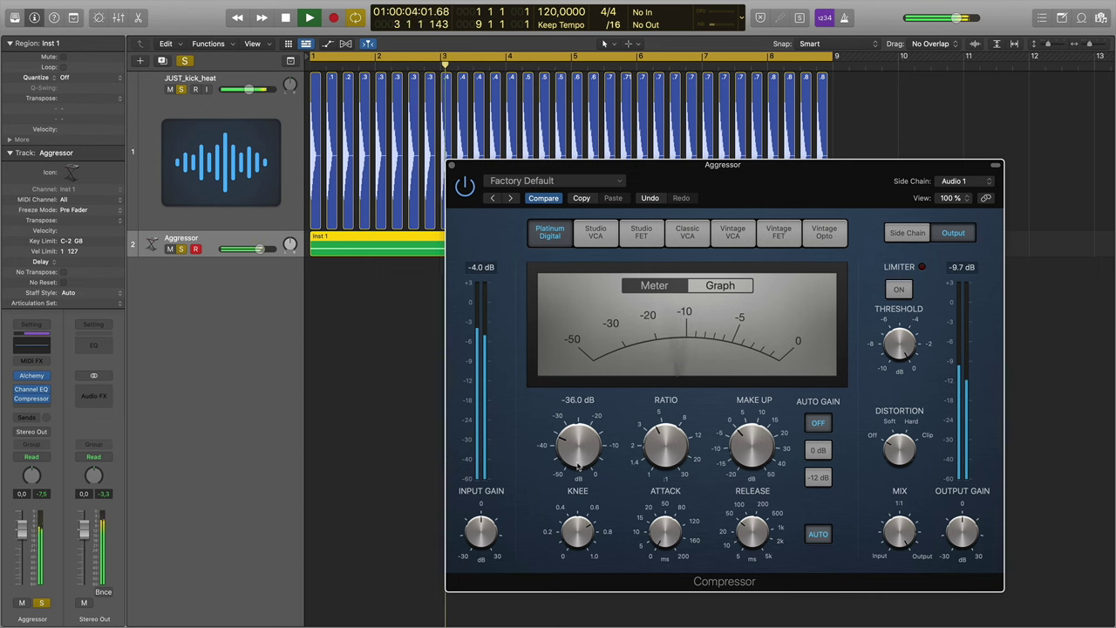
key("space")
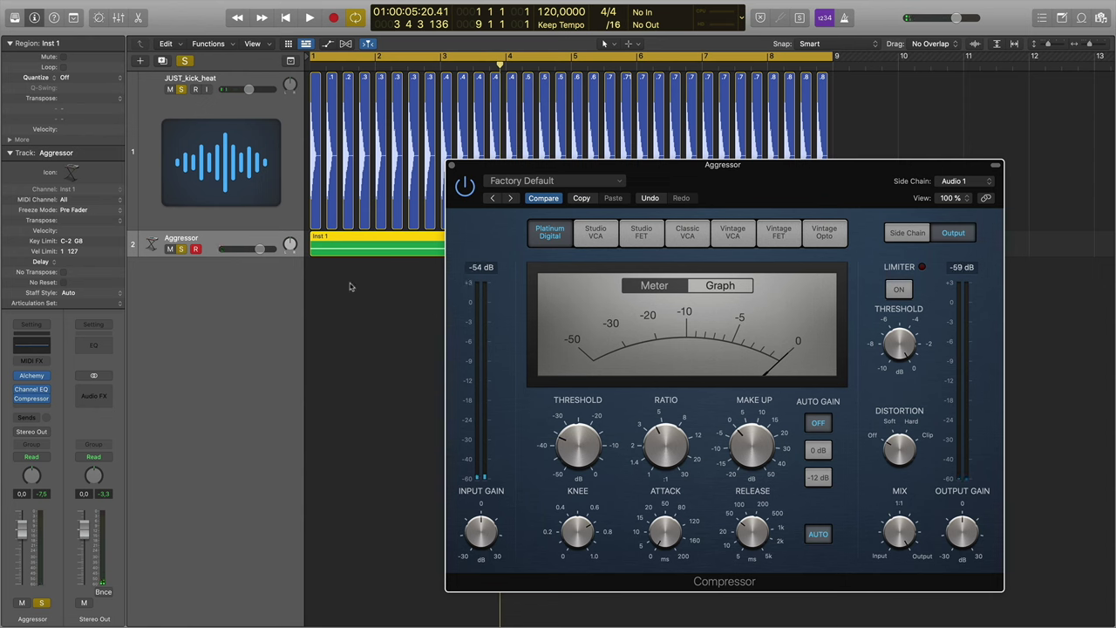
Insert the Smartelectronix s(M)exoscope after the Aggressor's Compressor and arrange the two plug-in windows side by side
left_click(42, 408)
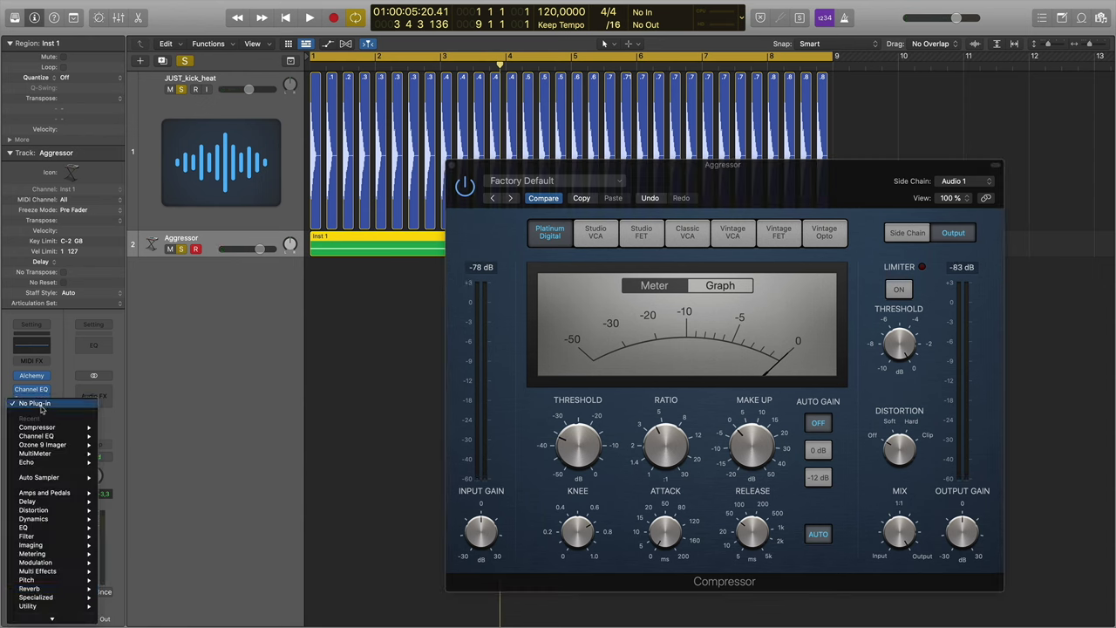
mouse_move(74, 617)
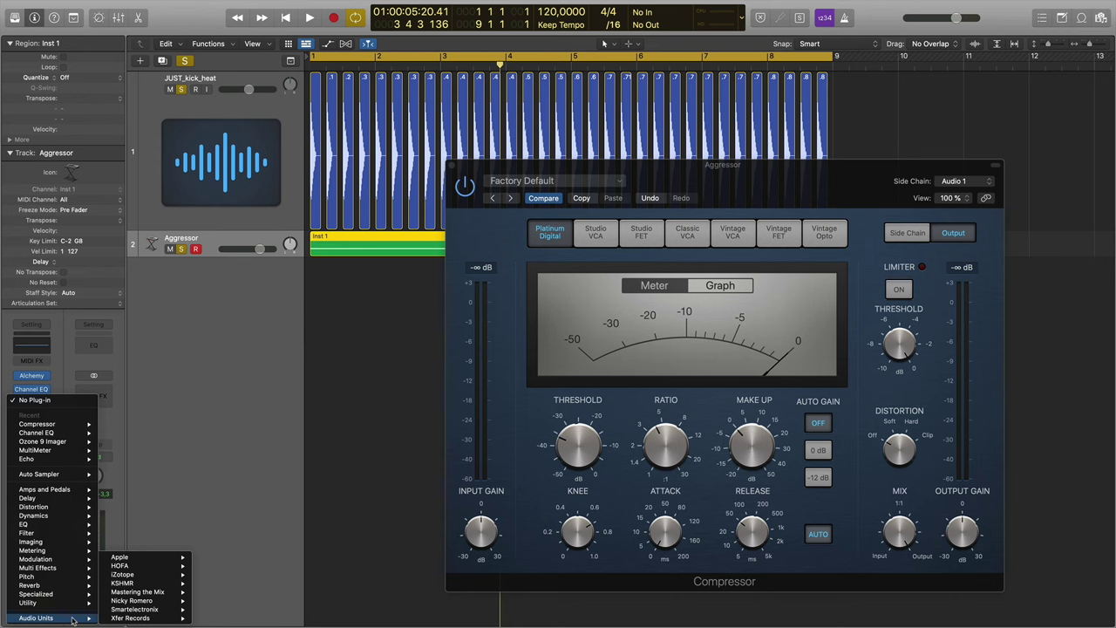
mouse_move(148, 609)
mouse_move(223, 610)
left_click(283, 614)
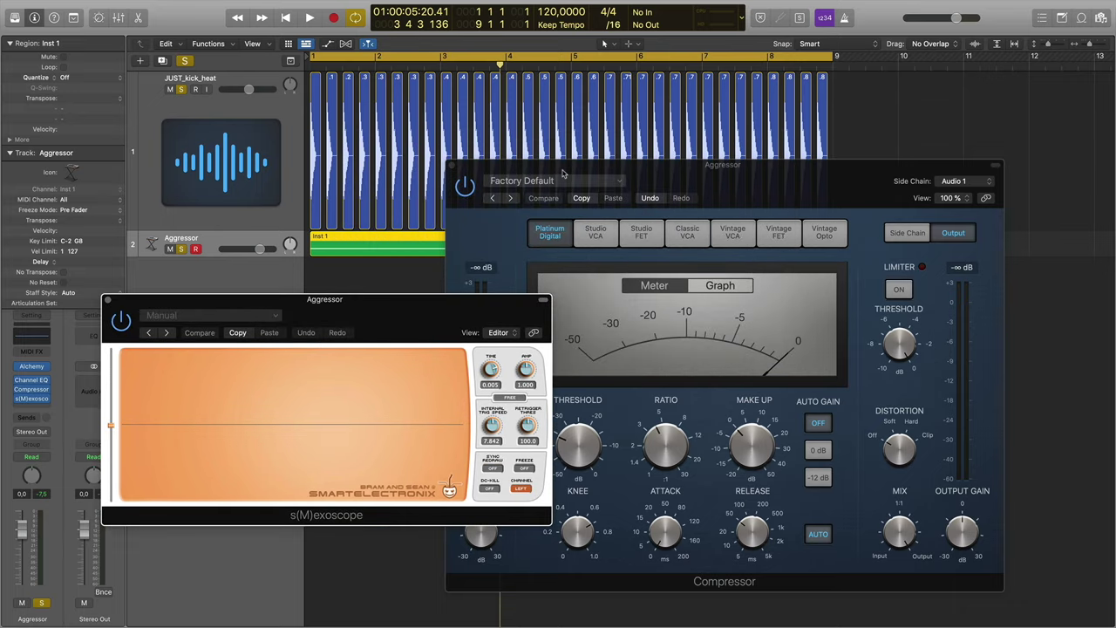
left_click_drag(562, 176, 617, 167)
left_click_drag(432, 312, 376, 310)
Play the project to examine the ducked bass waveform in s(M)exoscope, and close the oscilloscope window
key("space")
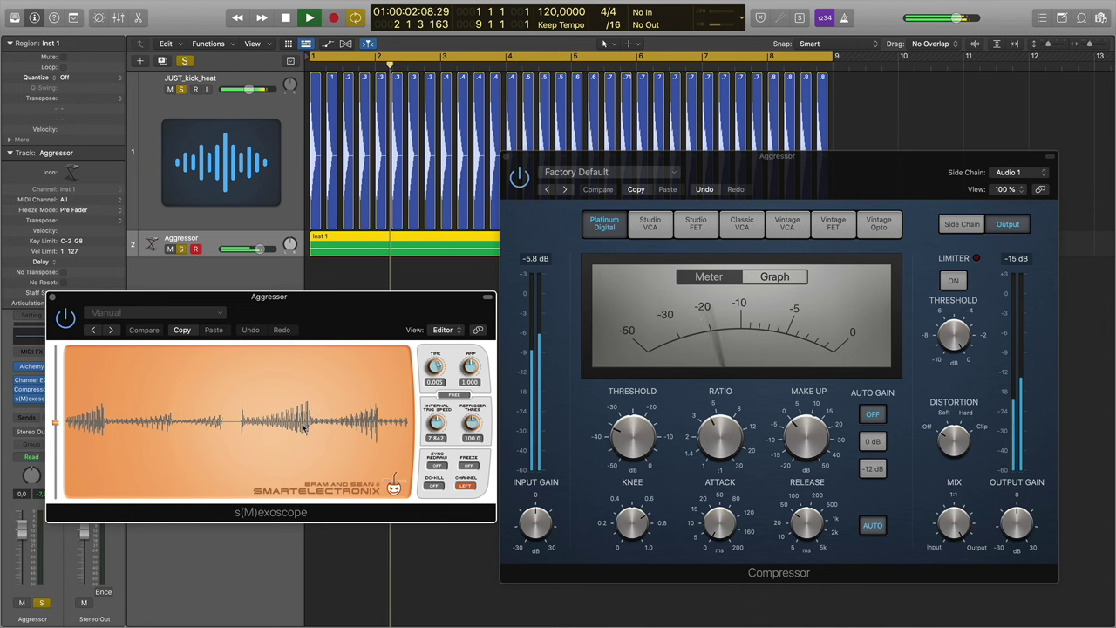
key("space")
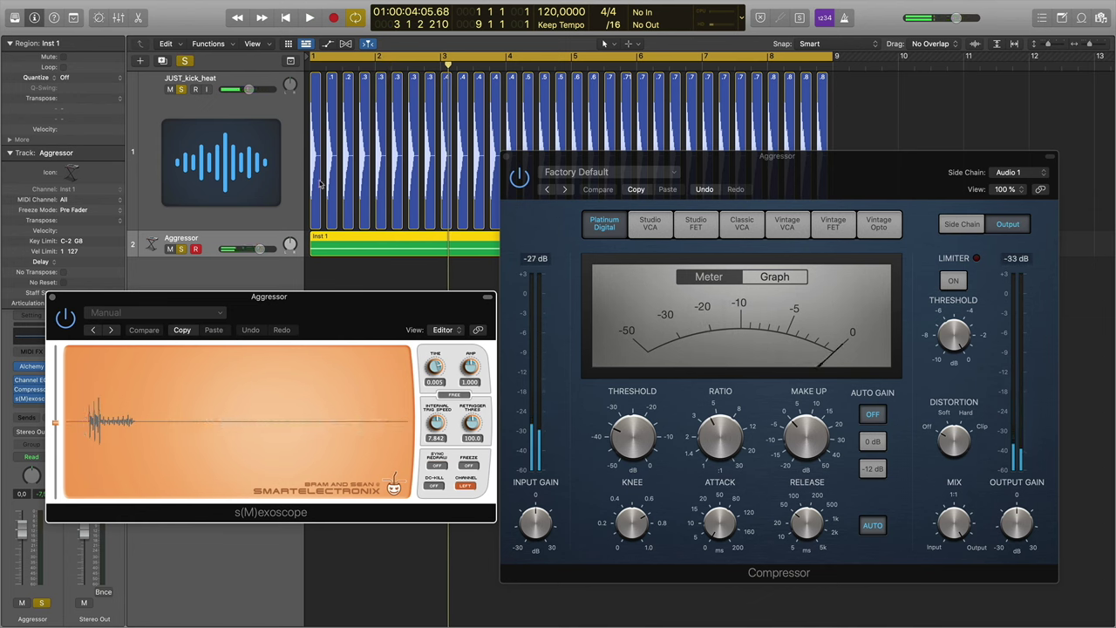
mouse_move(659, 435)
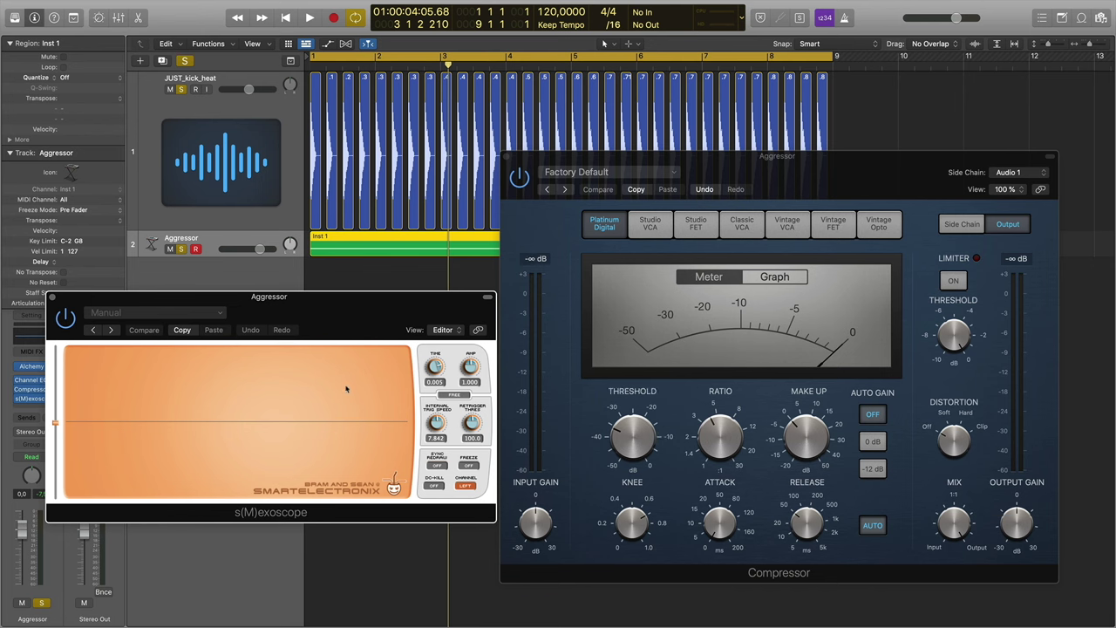
left_click(52, 299)
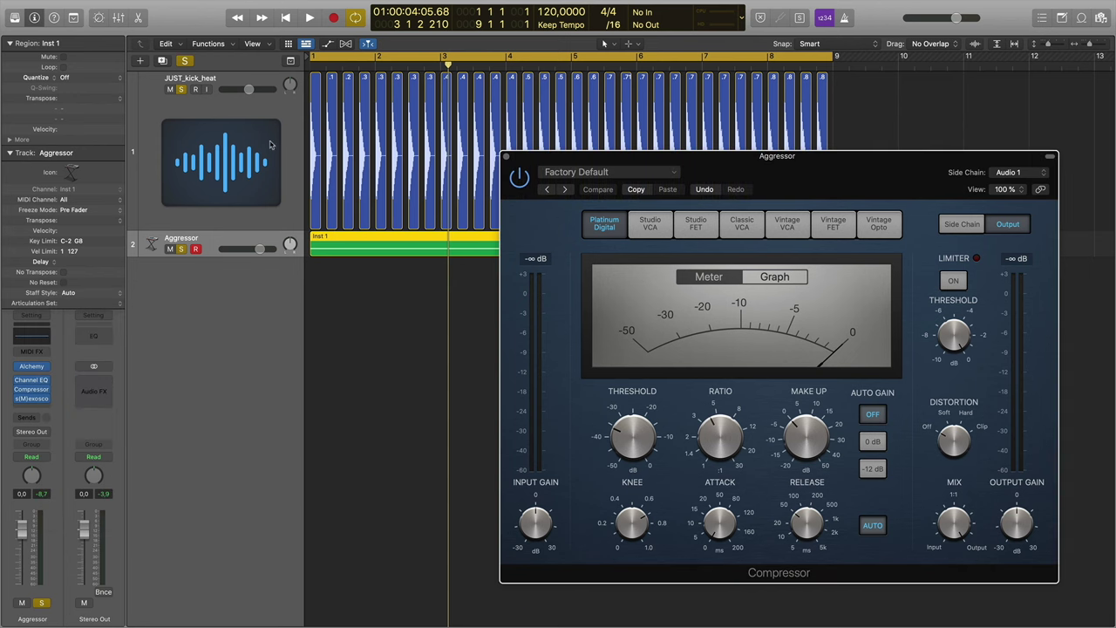
Play the project from bar 1 and toggle the Compressor's bypass to compare the bass with and without side-chain ducking
left_click(311, 66)
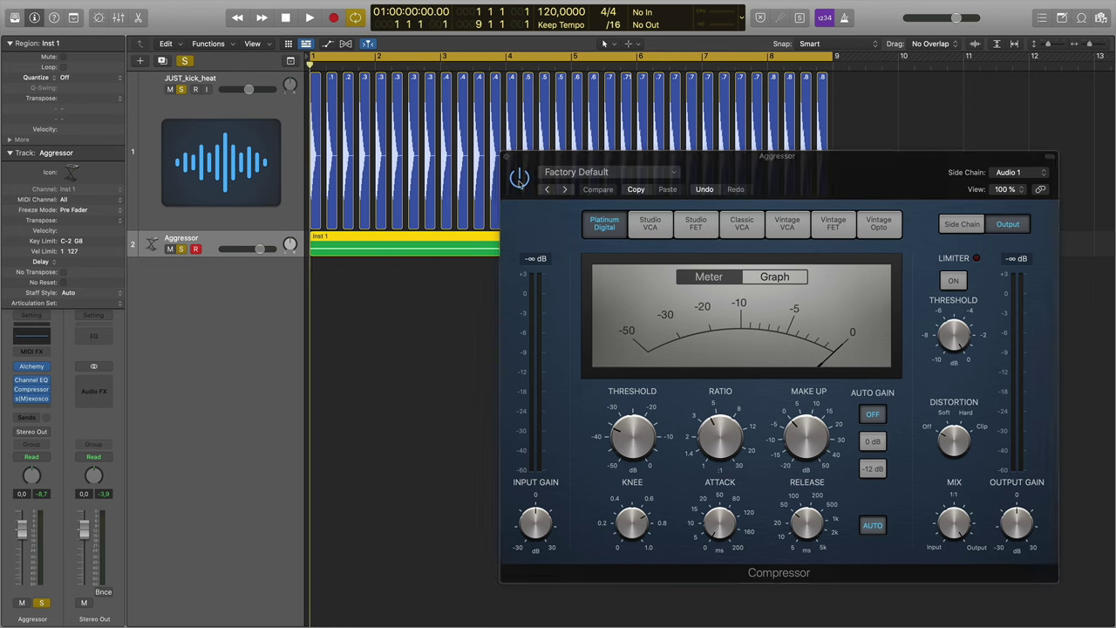
key("space")
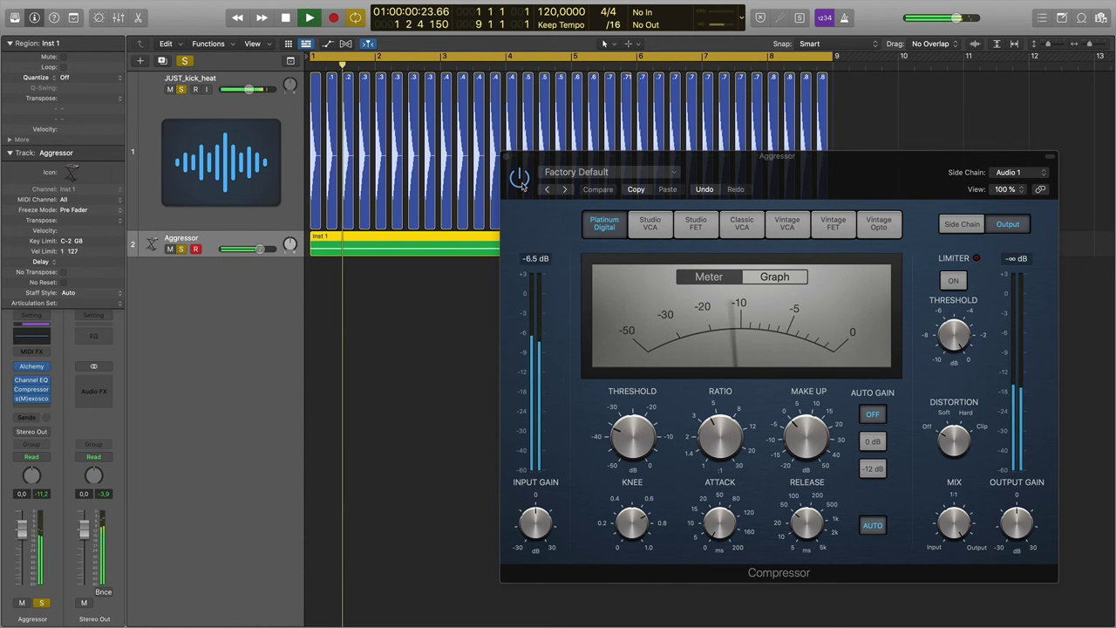
left_click(520, 185)
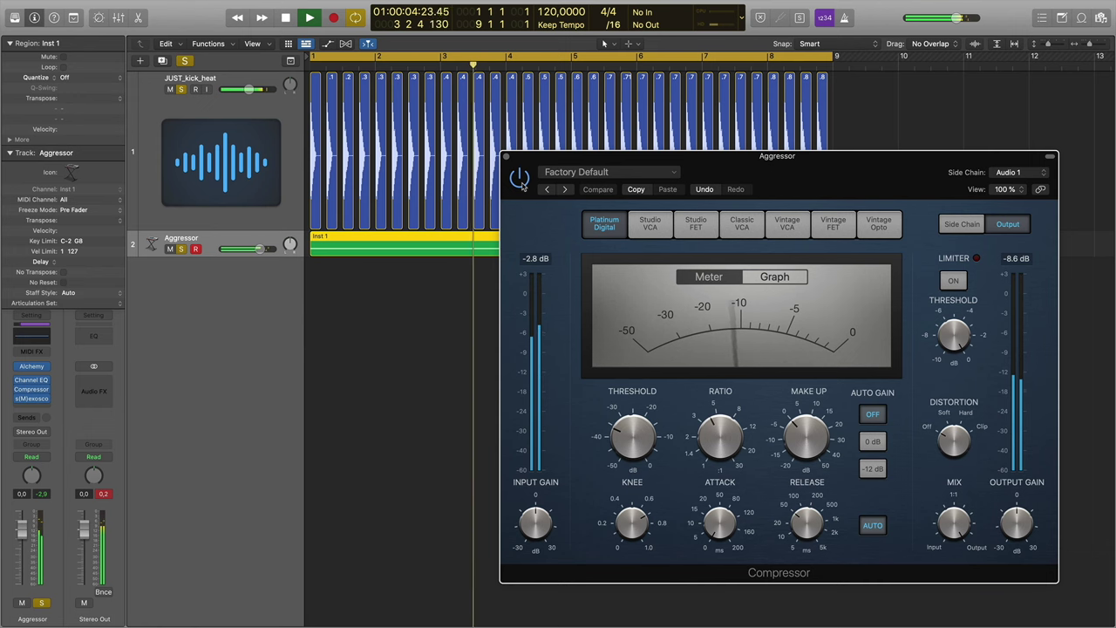
key("space")
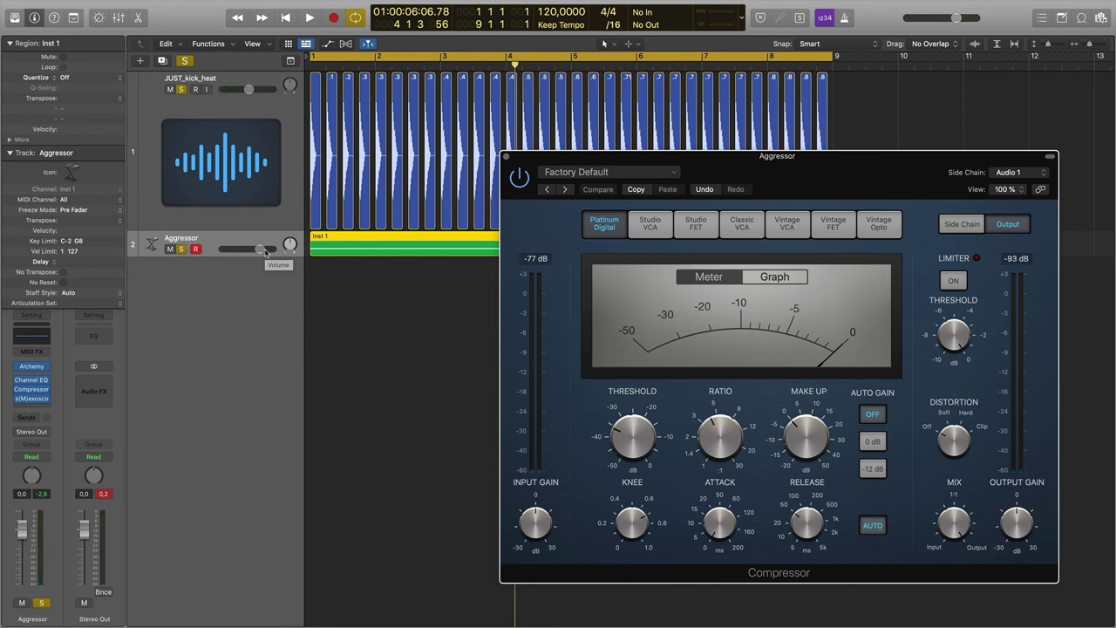
Set the Aggressor track's volume to -3.0 dB while auditioning from bar 1, and return the playhead to the start
left_click(267, 112)
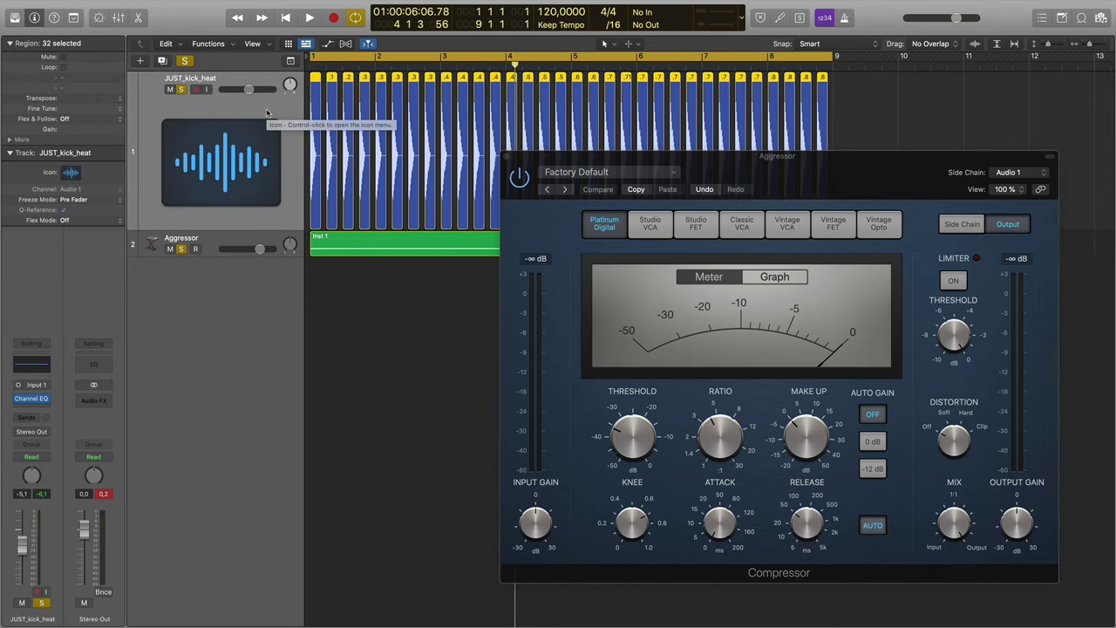
left_click(316, 65)
left_click(248, 242)
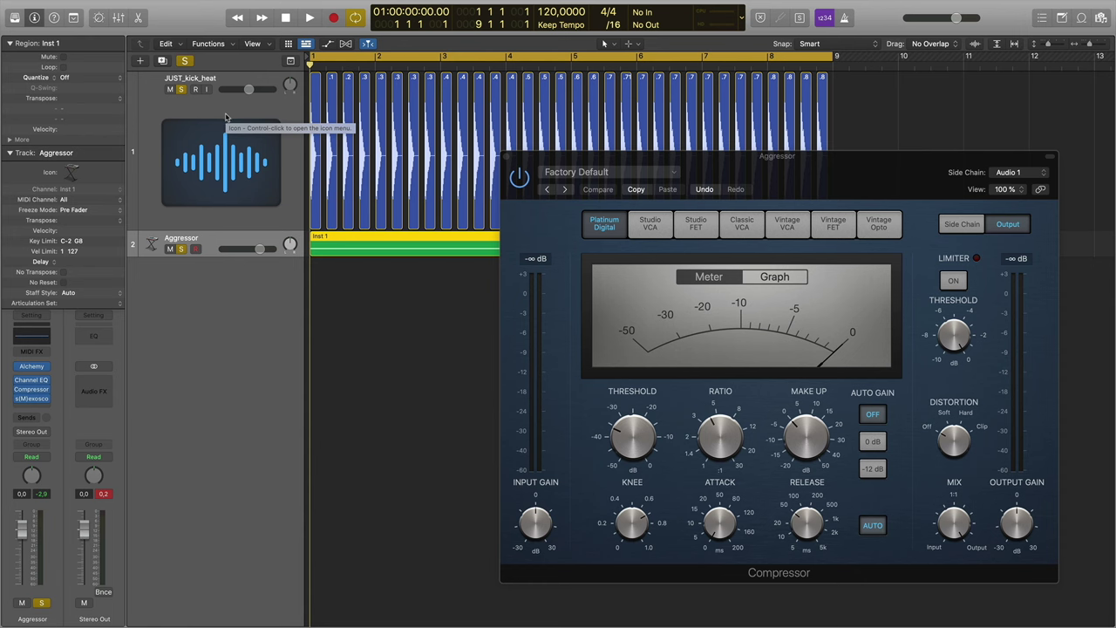
left_click_drag(259, 249, 248, 249)
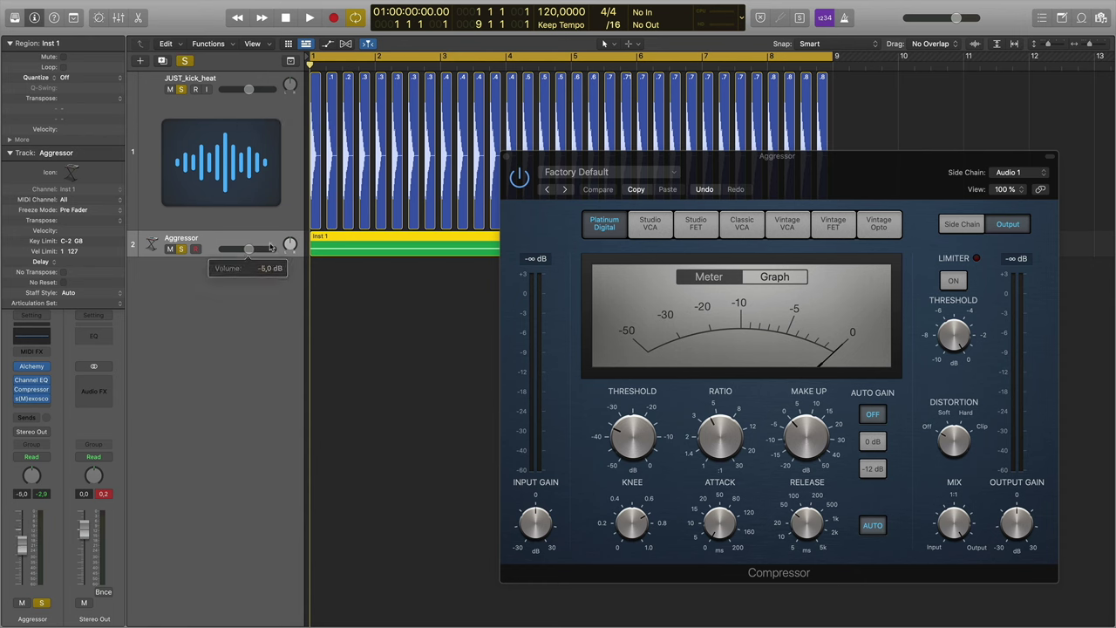
key("space")
left_click_drag(248, 249, 253, 249)
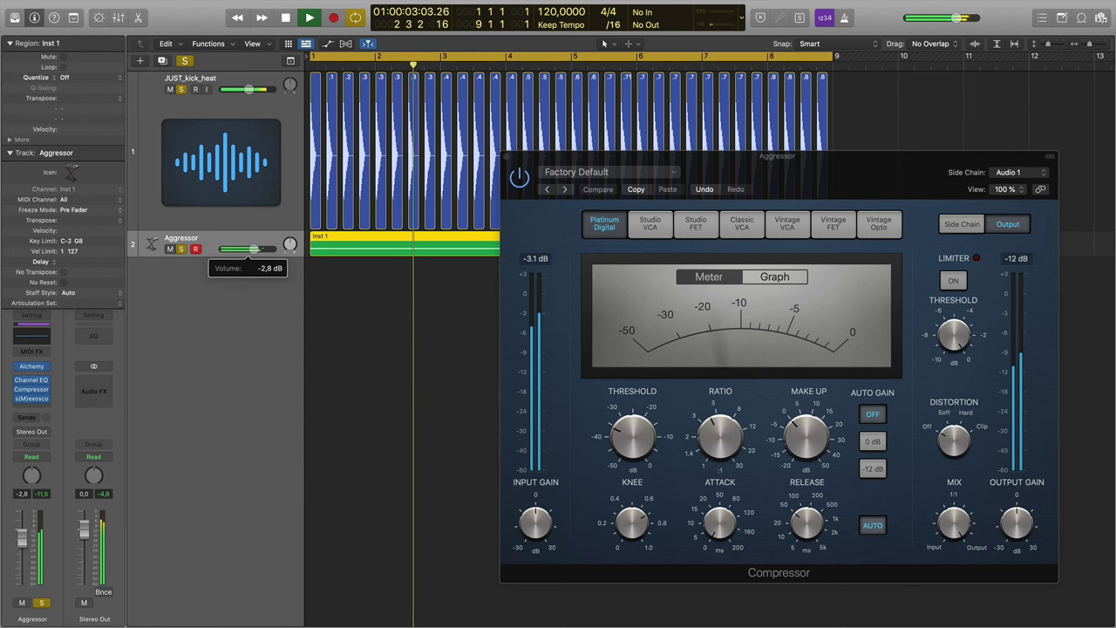
key("space")
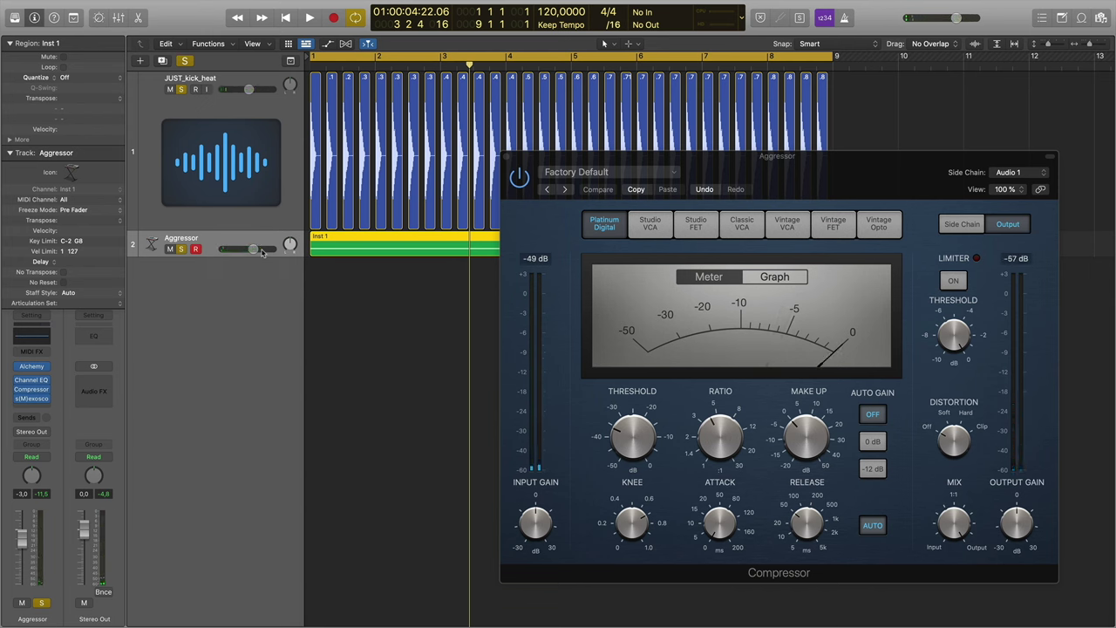
left_click(309, 65)
key("super+Left")
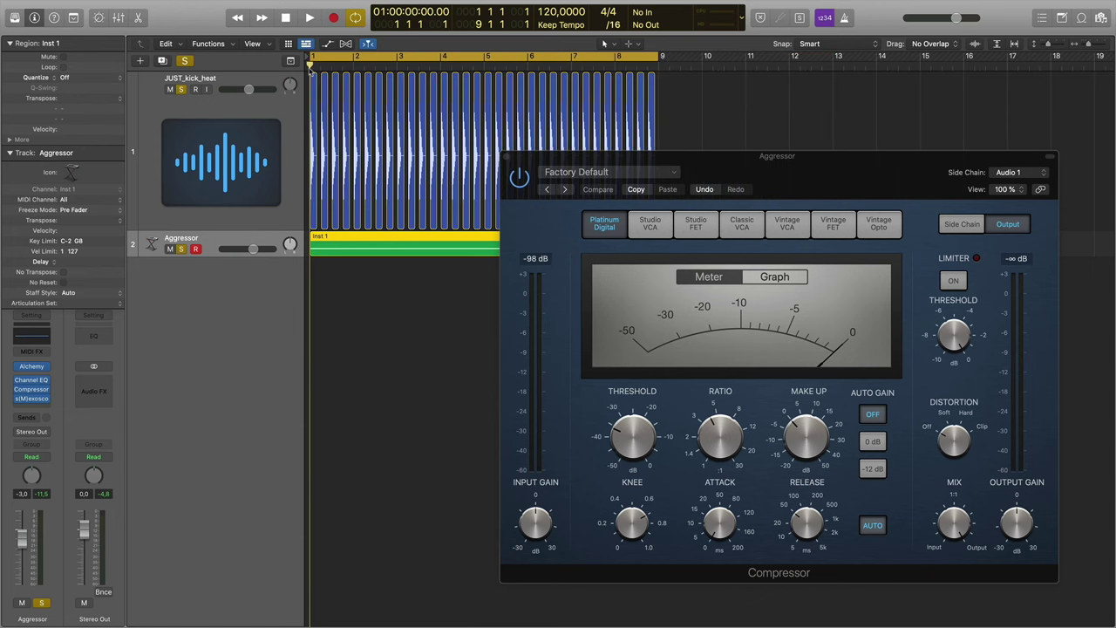